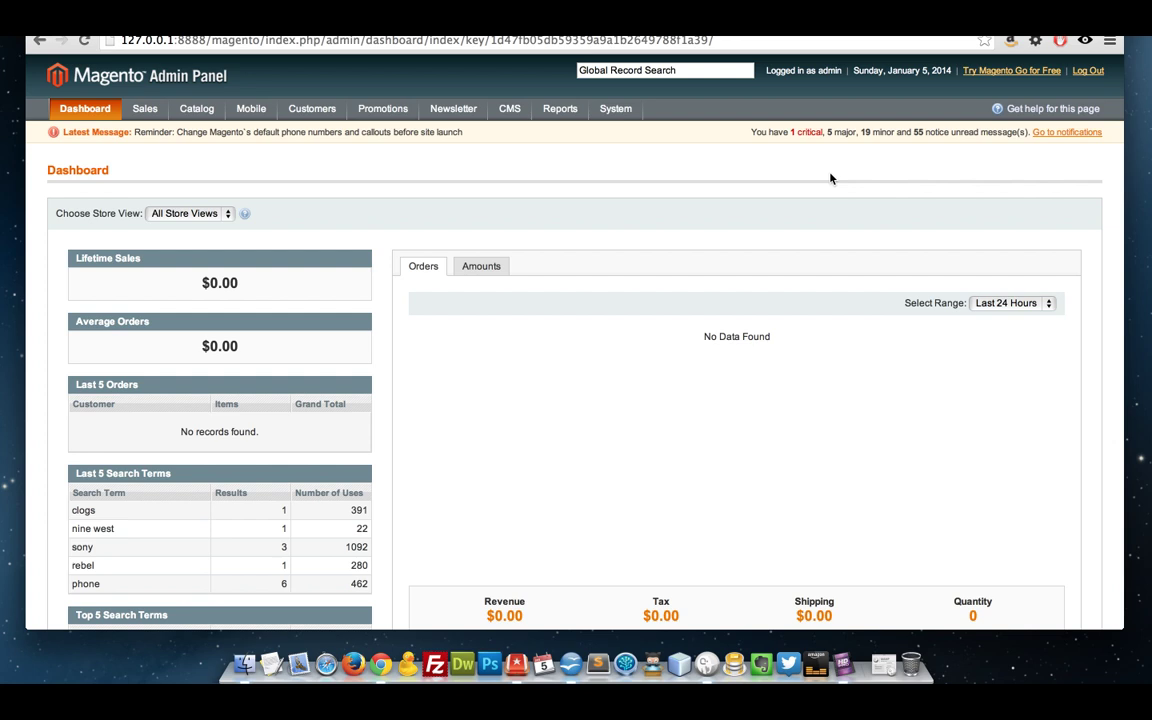
Navigate to System > Import/Export > Dataflow - Profiles
{"action": "mouse_move", "coordinate": [620, 112]}
{"action": "mouse_move", "coordinate": [639, 232]}
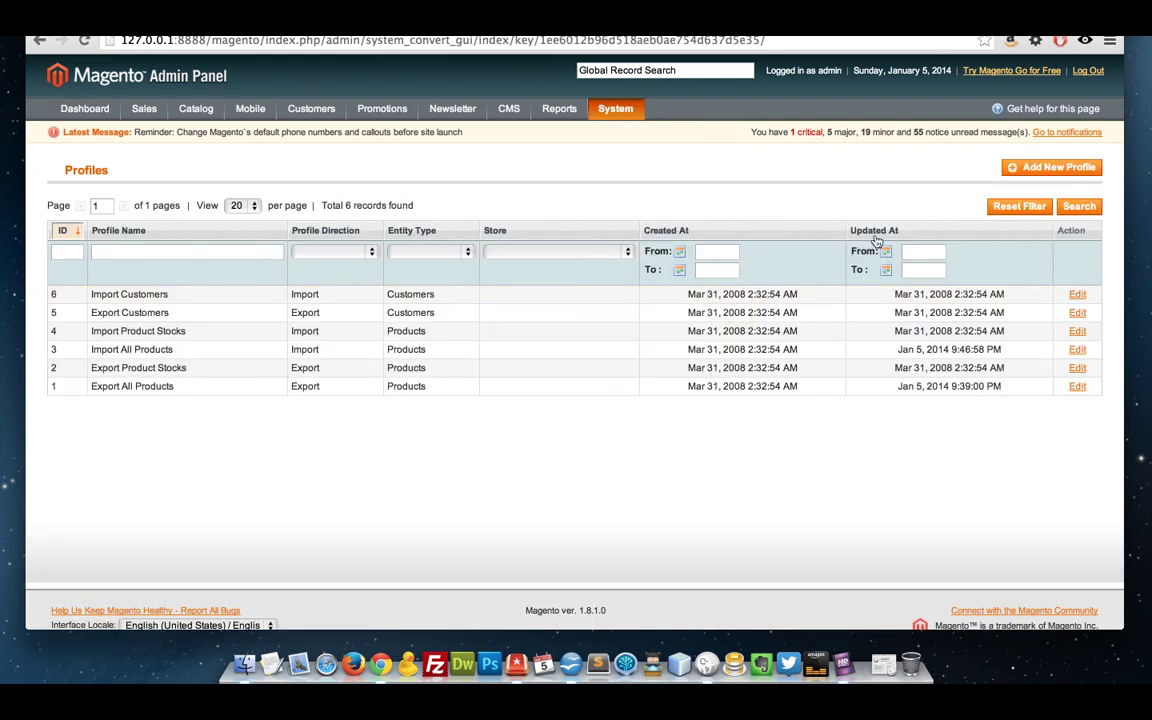
Start a new profile and name it 'Simple Product Price Update'
{"action": "left_click", "coordinate": [1025, 168]}
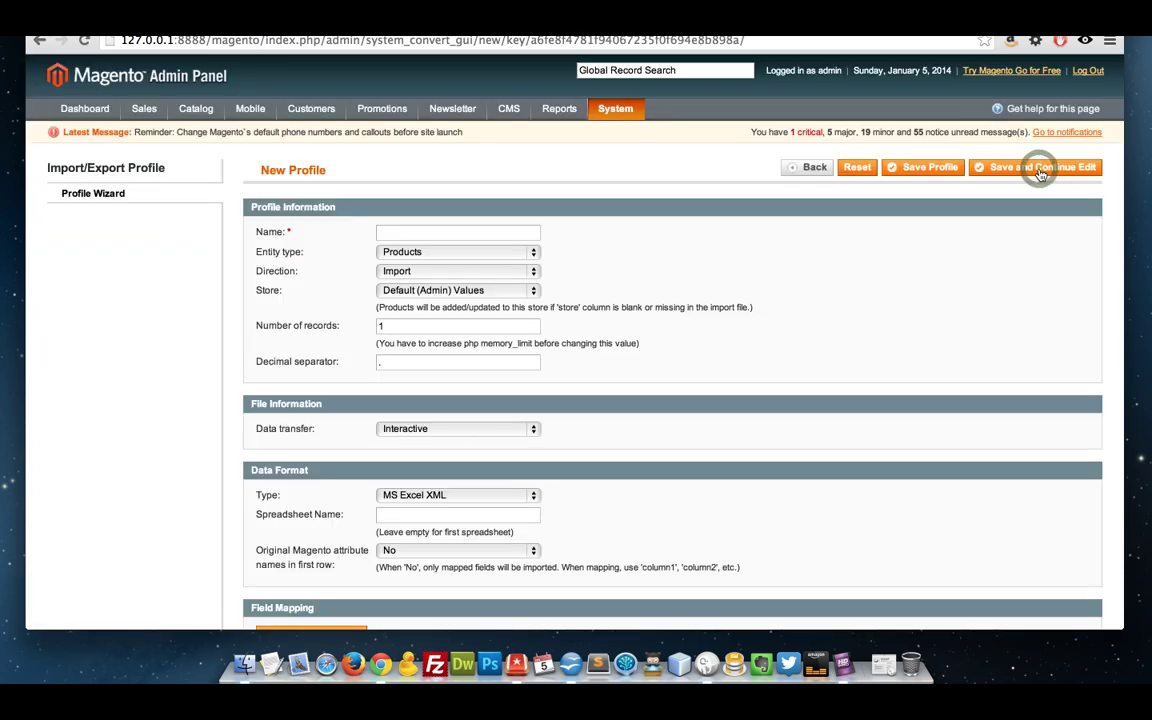
{"action": "left_click", "coordinate": [516, 234]}
{"action": "type", "text": "Simple Product Price Update"}
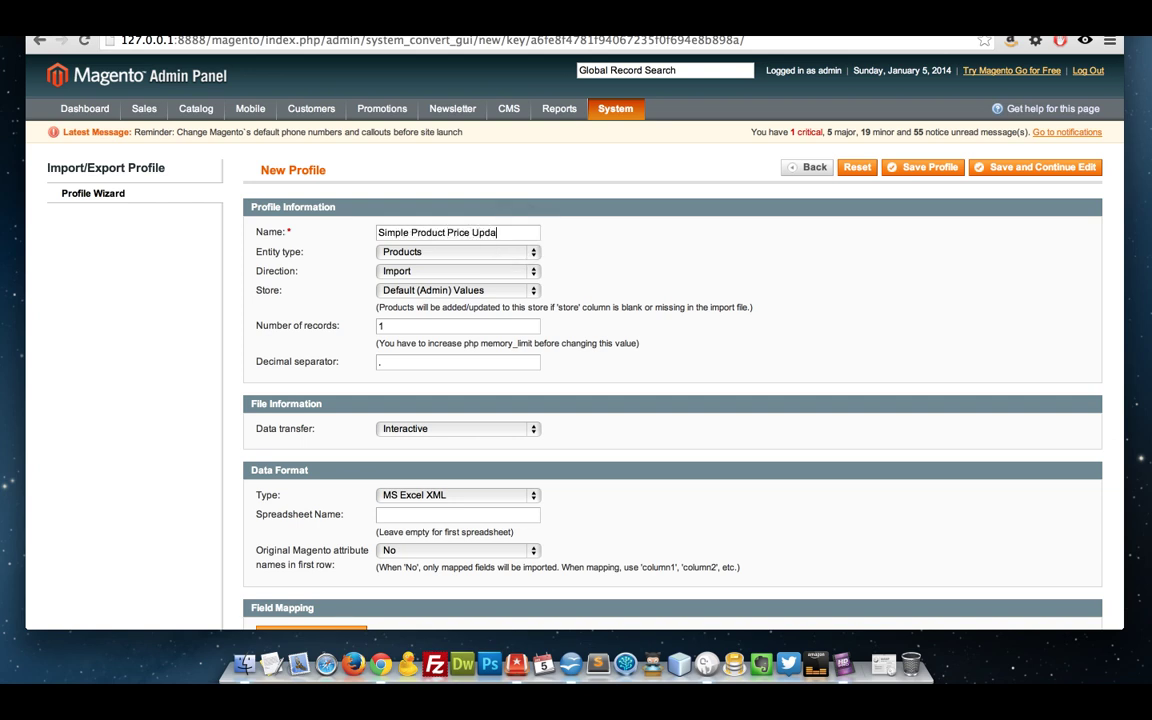
Keep entity type Products, set direction to Export, and keep store Default (Admin) Values
{"action": "left_click", "coordinate": [392, 253]}
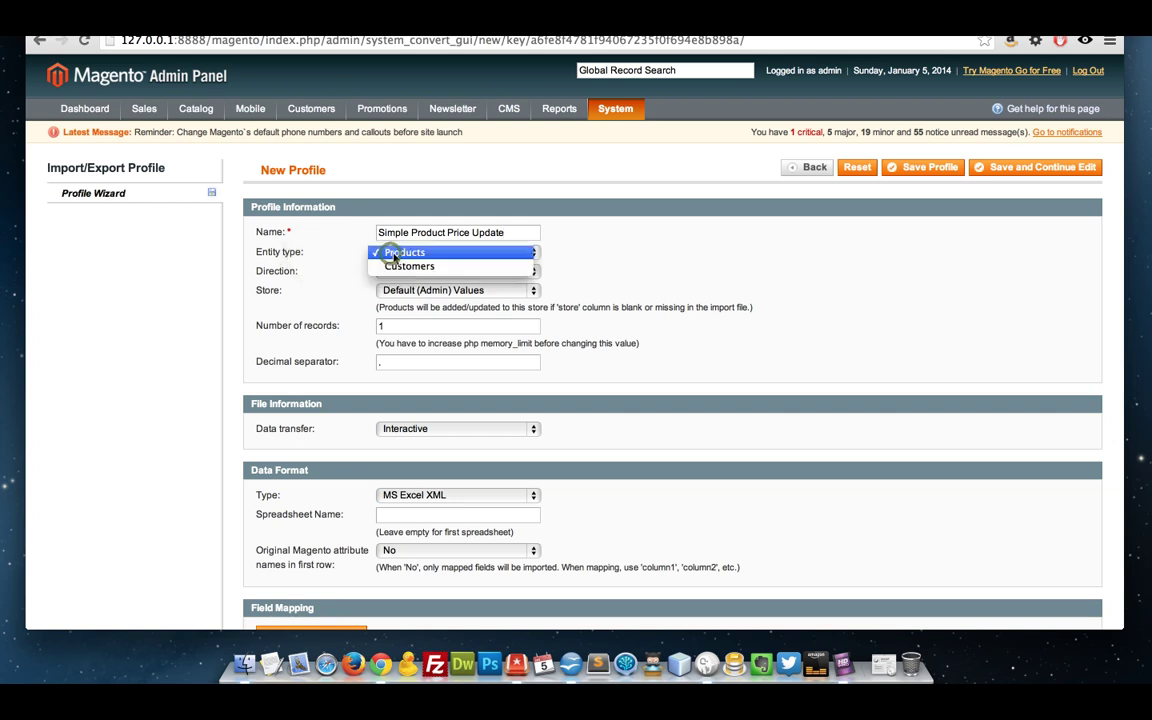
{"action": "left_click", "coordinate": [394, 255]}
{"action": "left_click", "coordinate": [589, 254]}
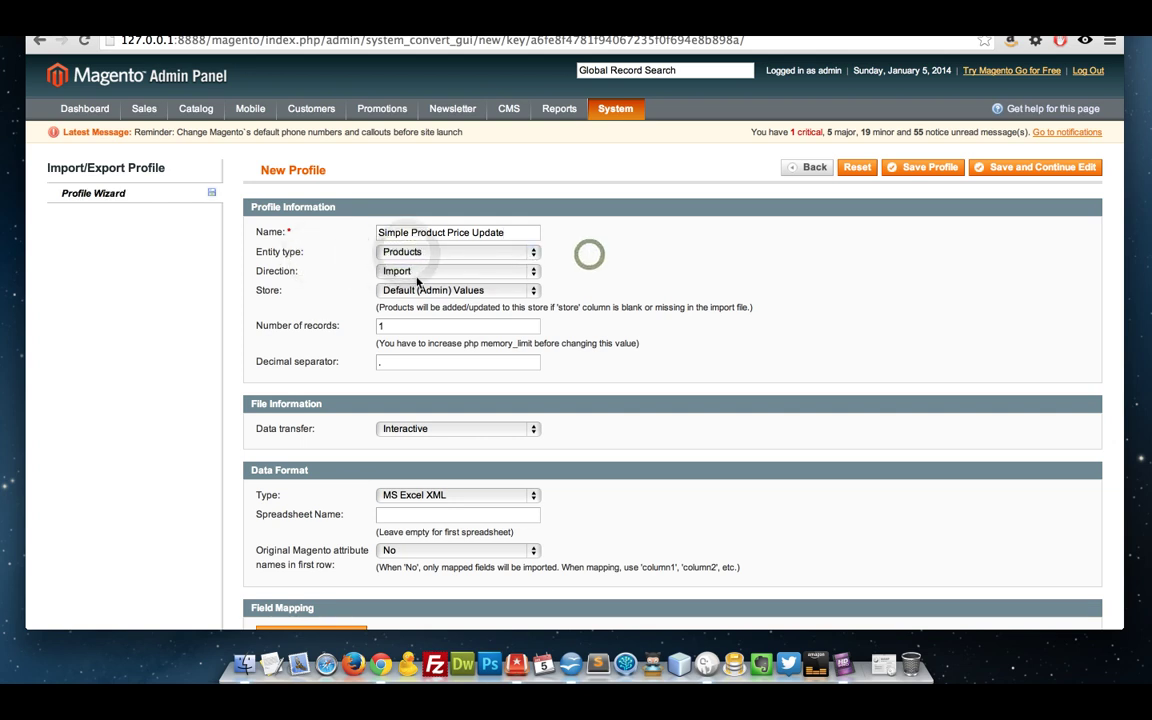
{"action": "left_click", "coordinate": [417, 274]}
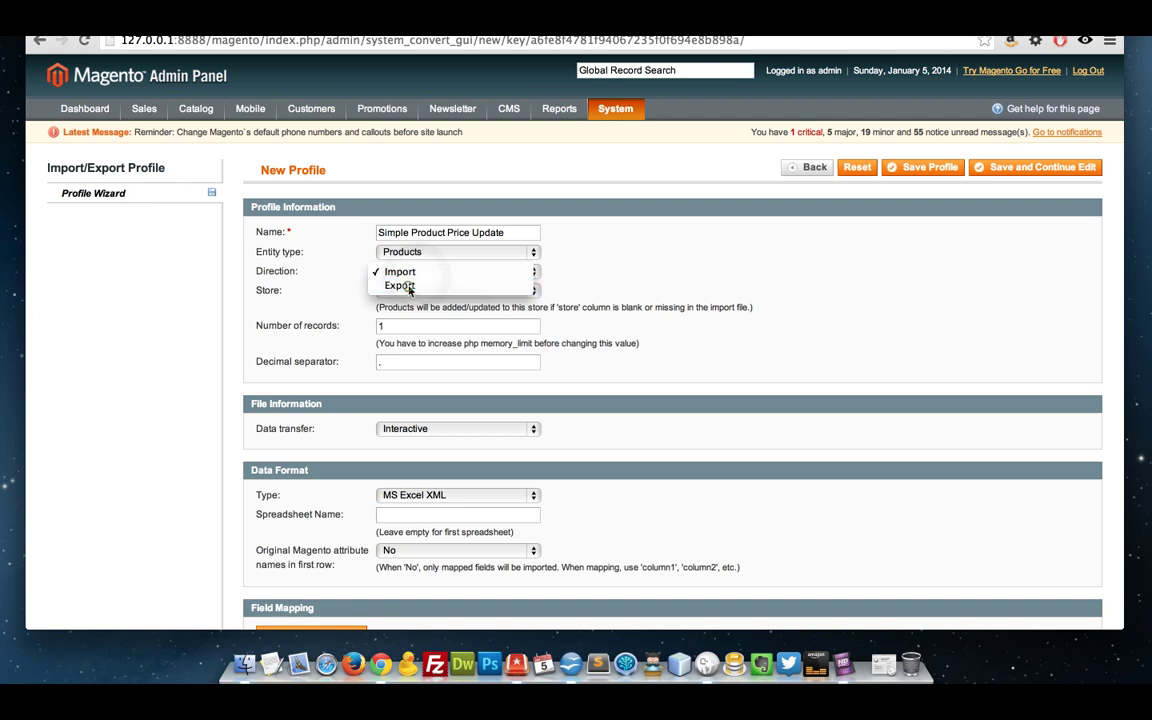
{"action": "left_click", "coordinate": [408, 287]}
{"action": "left_click", "coordinate": [405, 291]}
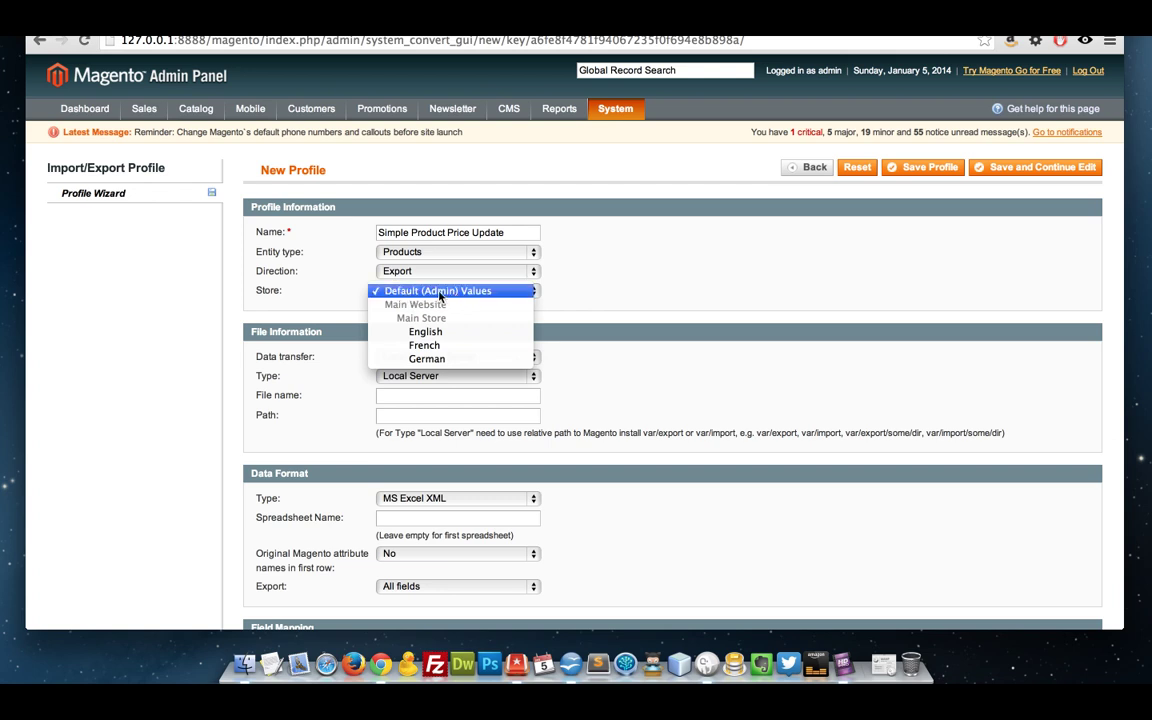
{"action": "left_click", "coordinate": [515, 291]}
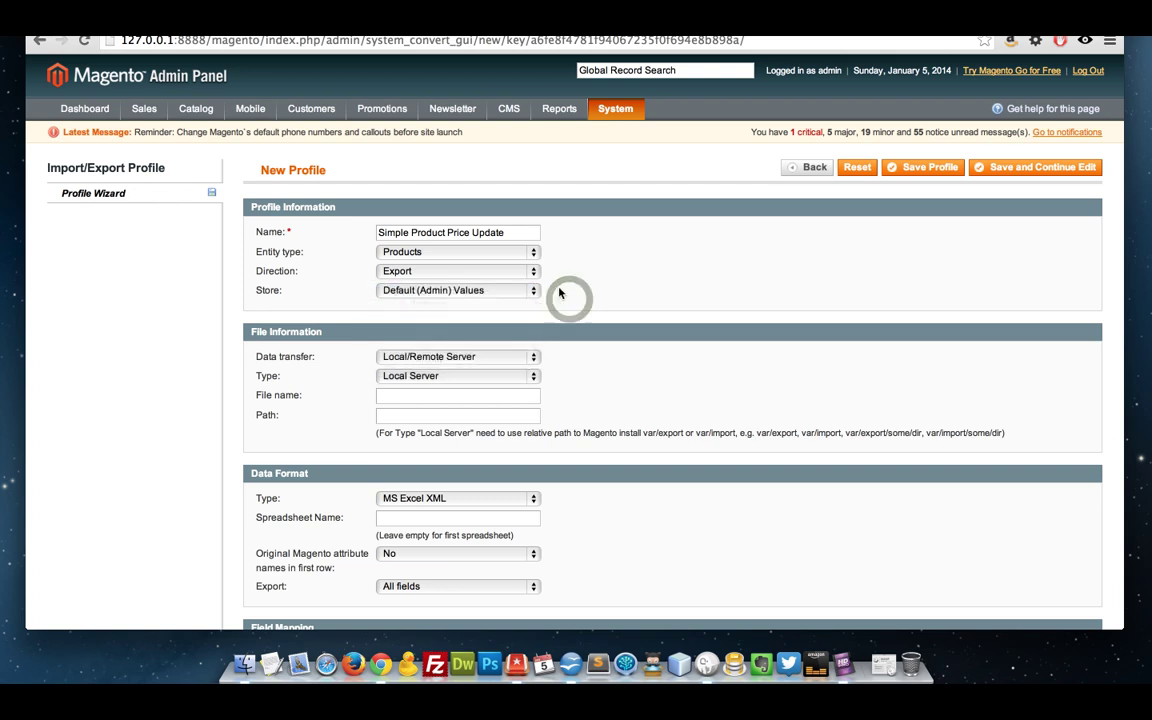
Set the profile's file path to var/export
{"action": "scroll", "coordinate": [394, 300], "scroll_direction": "down", "scroll_amount": 2}
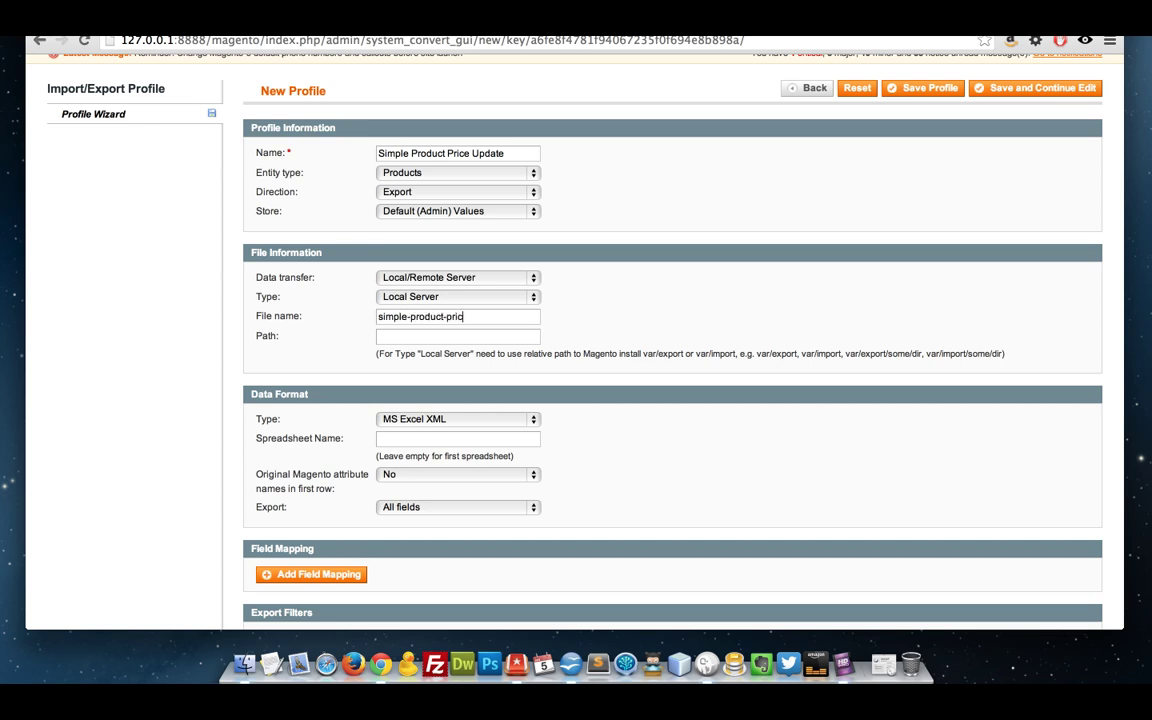
{"action": "left_click", "coordinate": [409, 355]}
{"action": "left_click", "coordinate": [575, 322]}
Set the data format to CSV / Tab separated and export only mapped fields
{"action": "scroll", "coordinate": [575, 322], "scroll_direction": "down", "scroll_amount": 1}
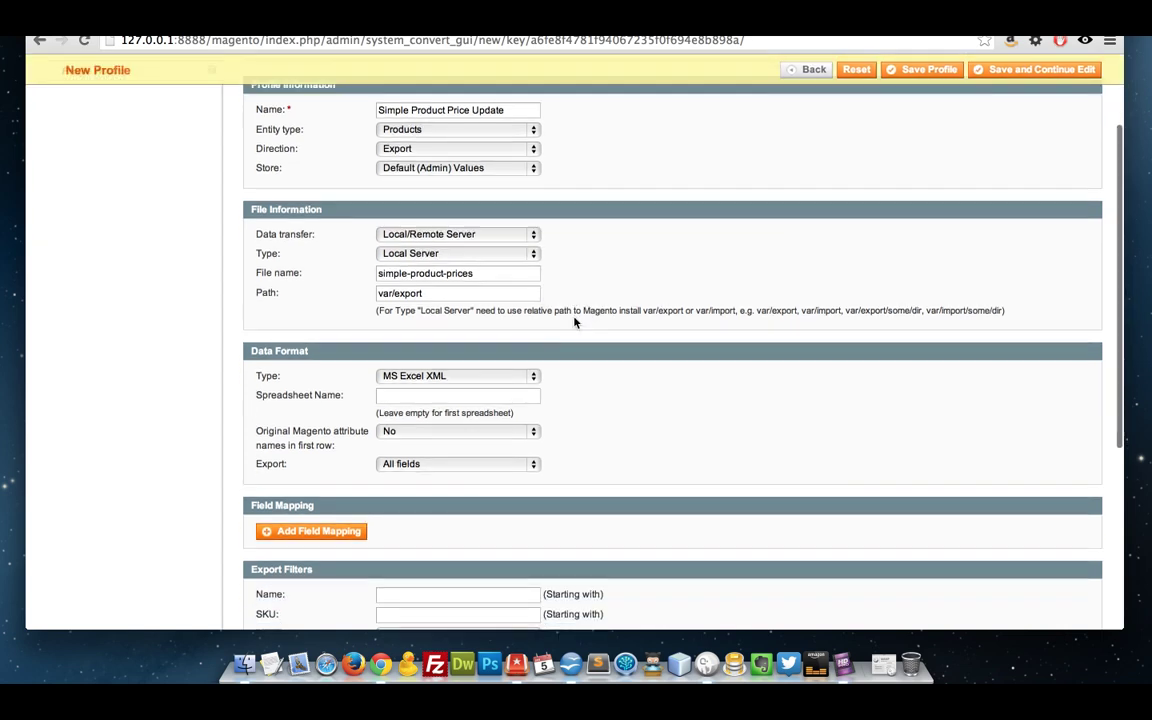
{"action": "scroll", "coordinate": [373, 378], "scroll_direction": "down", "scroll_amount": 1}
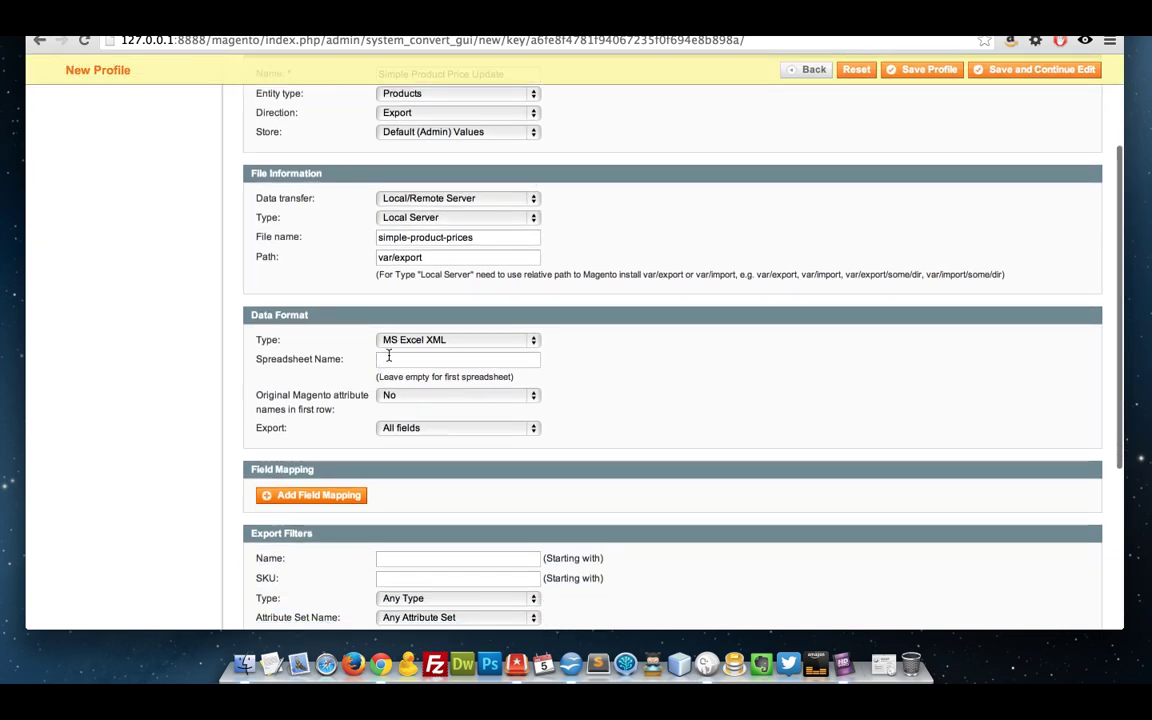
{"action": "left_click", "coordinate": [400, 340]}
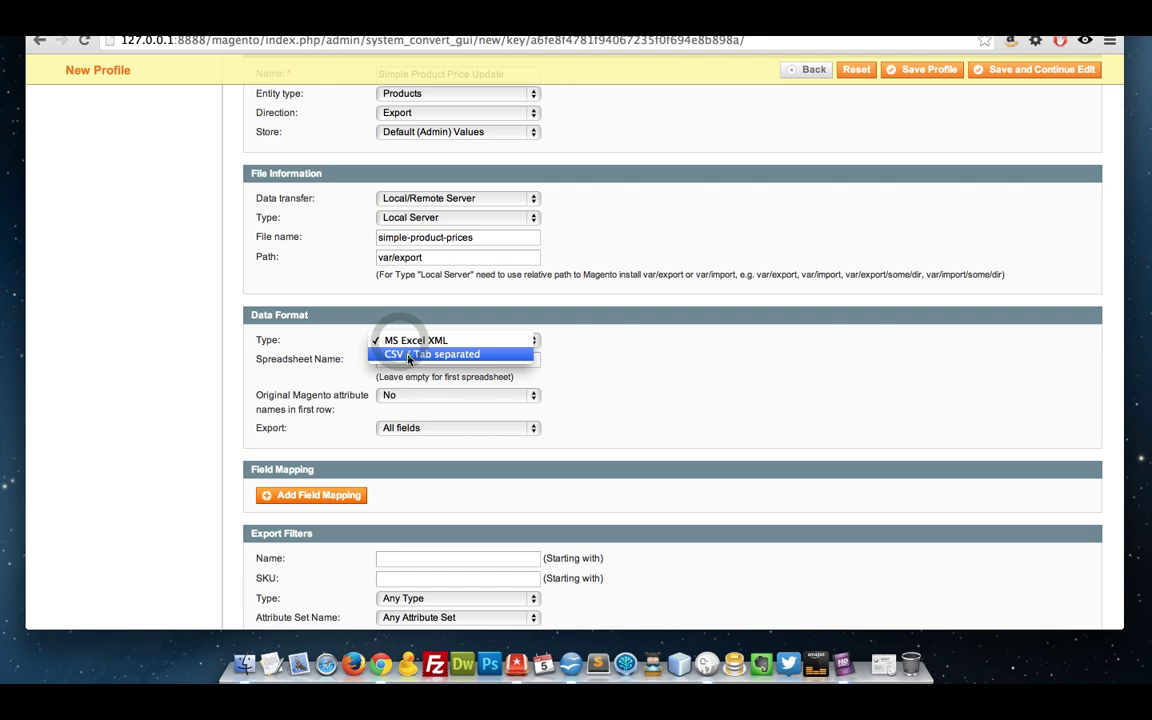
{"action": "left_click", "coordinate": [408, 356]}
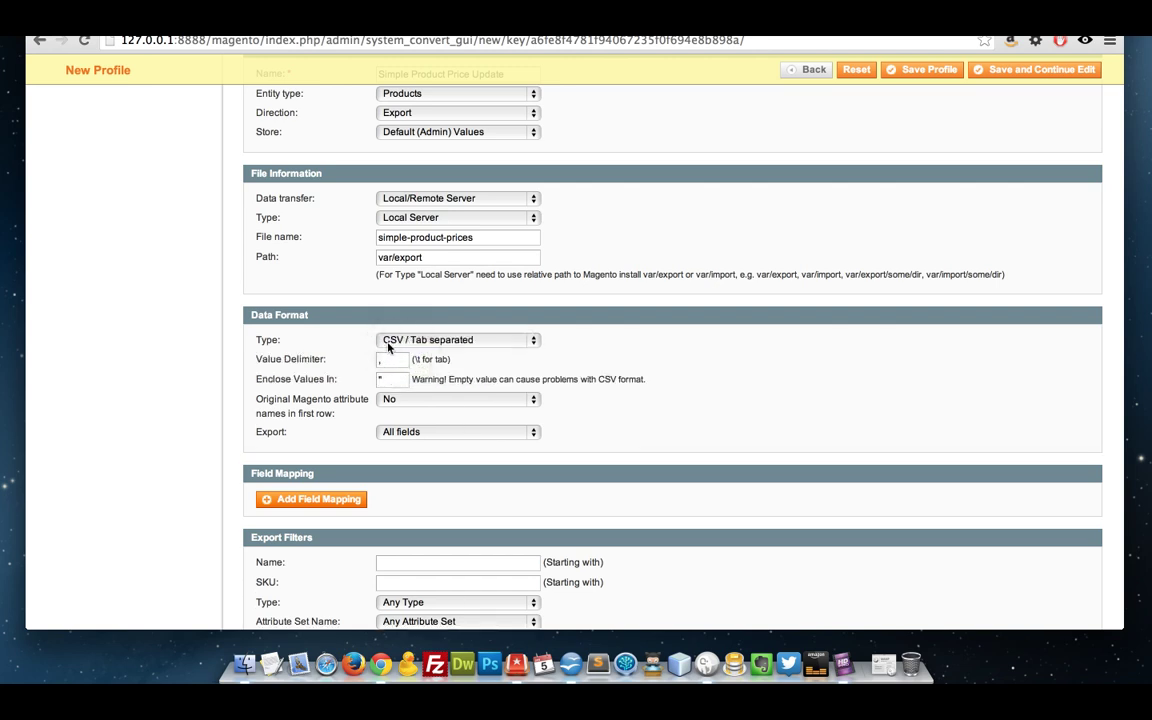
{"action": "left_click", "coordinate": [399, 432]}
{"action": "left_click", "coordinate": [400, 445]}
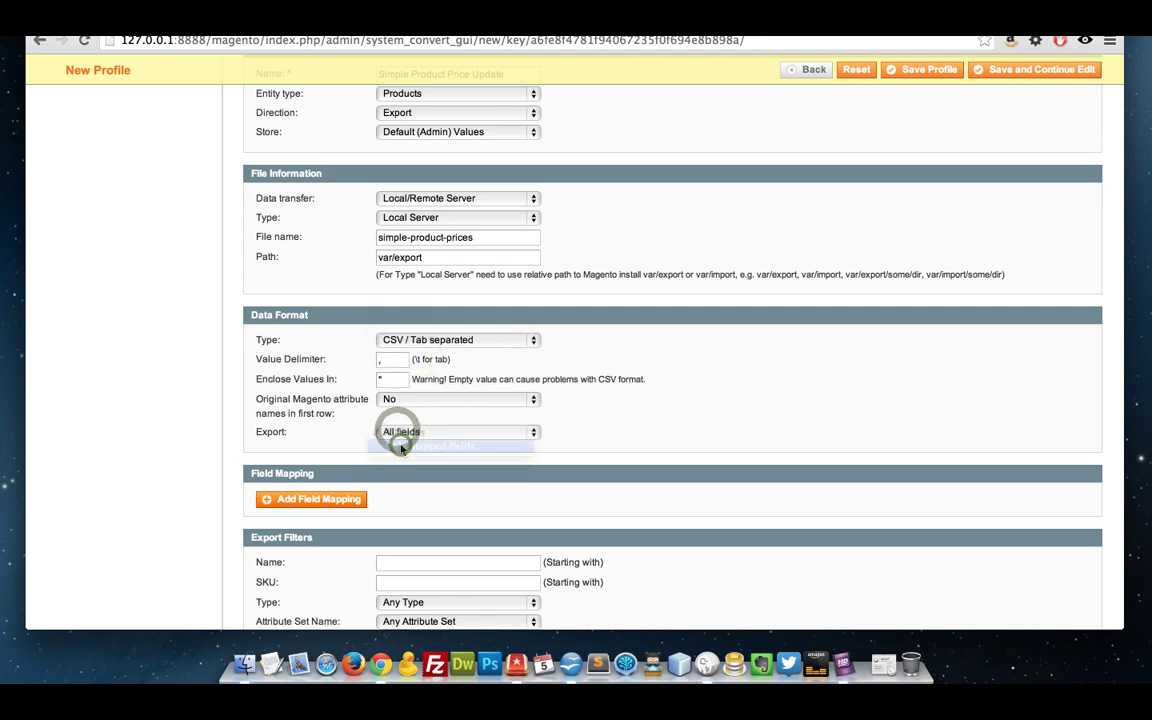
Add field mappings for the sku and name attributes
{"action": "left_click", "coordinate": [350, 500]}
{"action": "scroll", "coordinate": [350, 505], "scroll_direction": "down", "scroll_amount": 3}
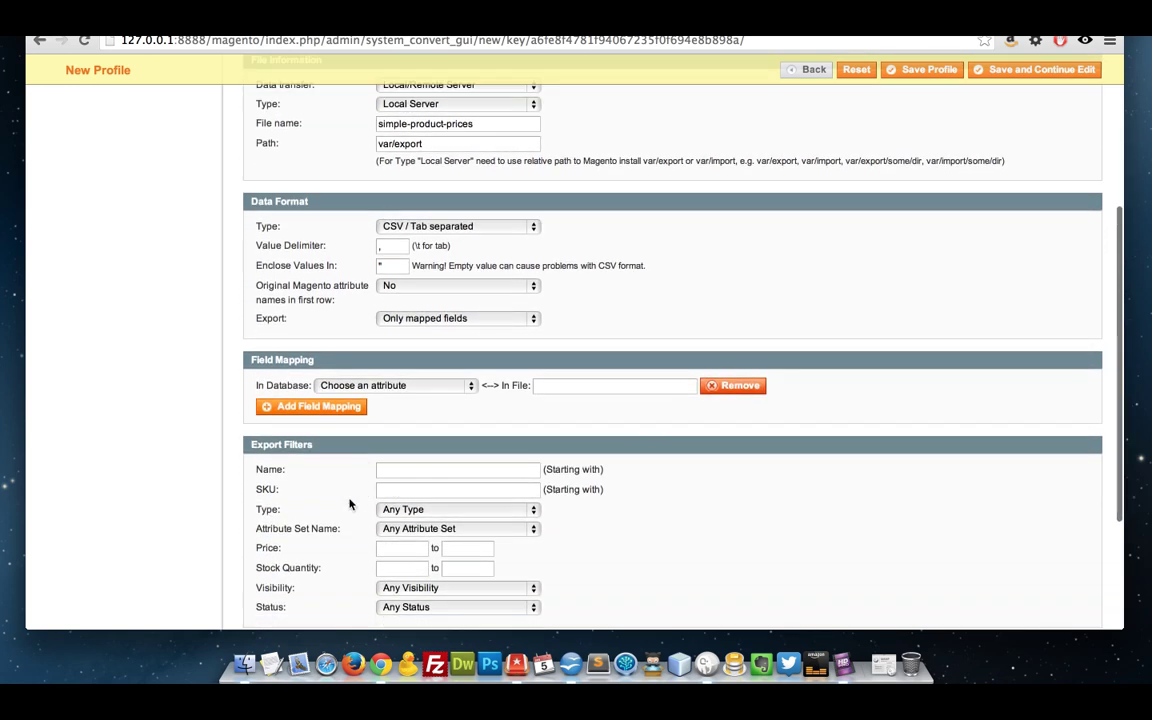
{"action": "left_click", "coordinate": [398, 348]}
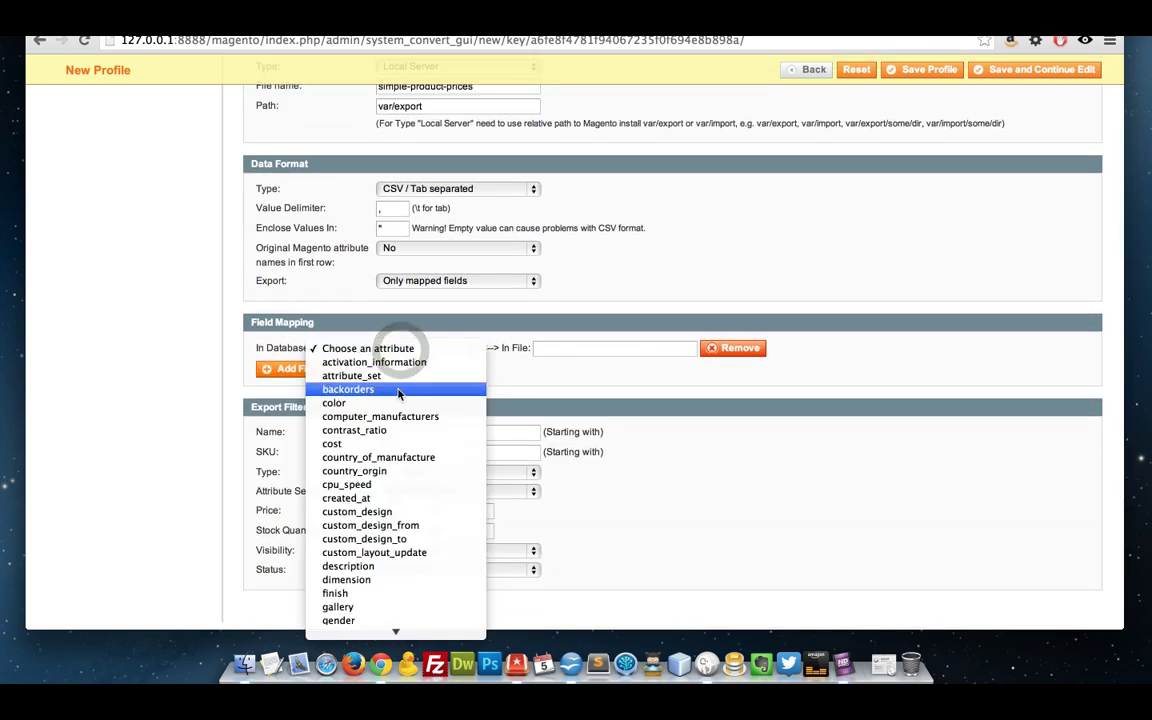
{"action": "type", "text": "sku"}
{"action": "key", "text": "Return"}
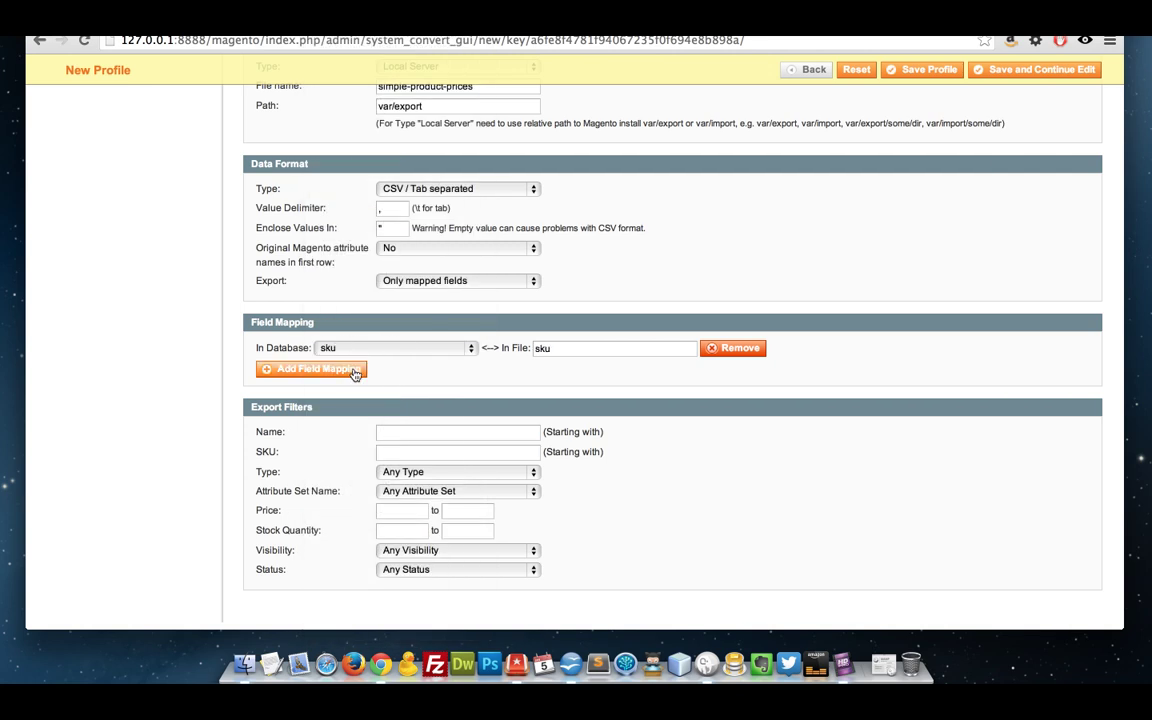
{"action": "left_click", "coordinate": [355, 374]}
{"action": "left_click", "coordinate": [358, 369]}
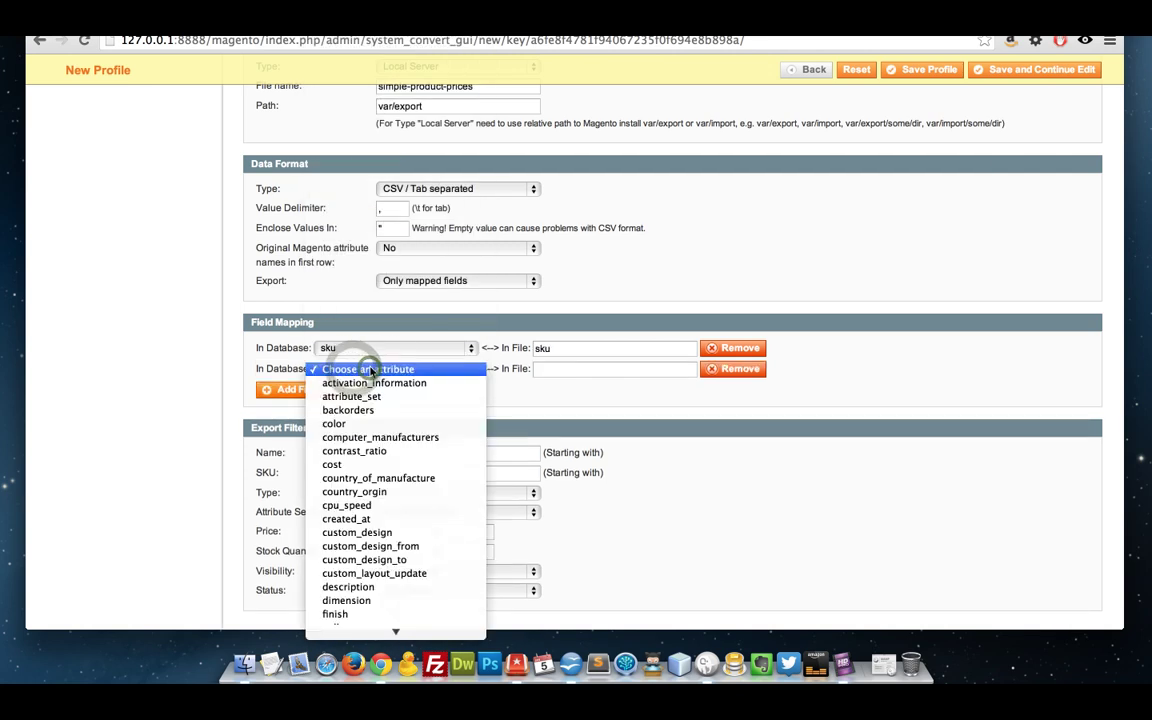
{"action": "type", "text": "n"}
{"action": "key", "text": "Escape"}
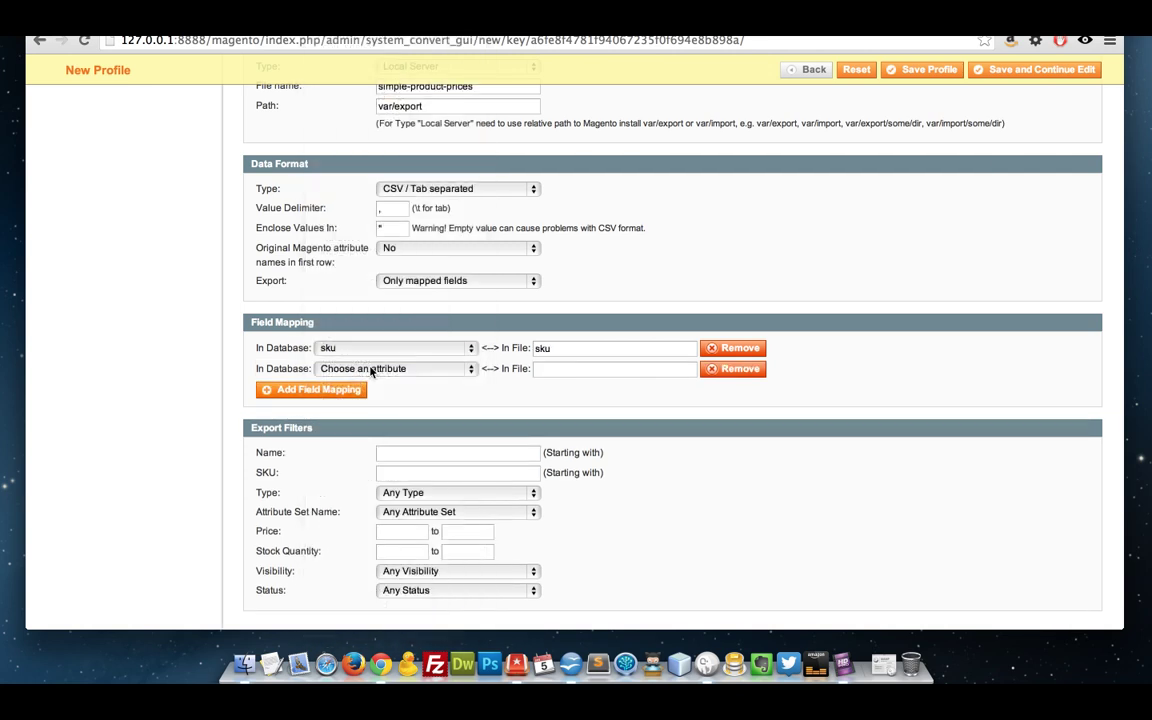
Add field mappings for the price and special_price attributes
{"action": "left_click", "coordinate": [358, 385]}
{"action": "left_click", "coordinate": [366, 390]}
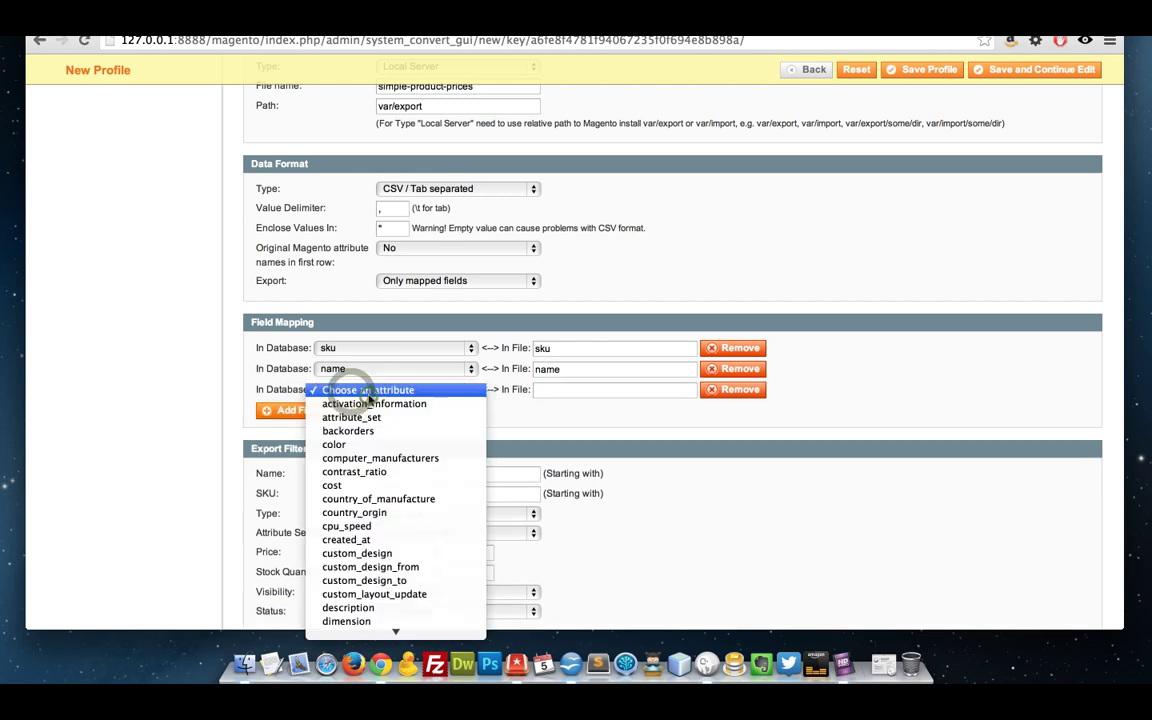
{"action": "type", "text": "price"}
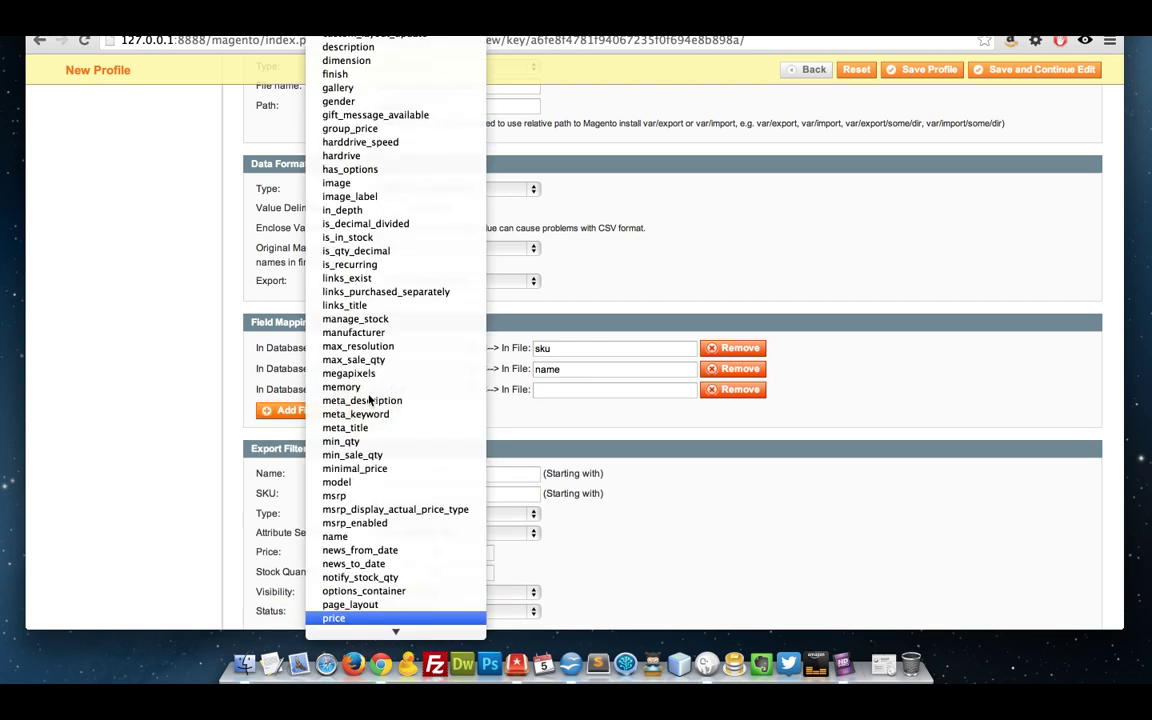
{"action": "key", "text": "Return"}
{"action": "left_click", "coordinate": [311, 410]}
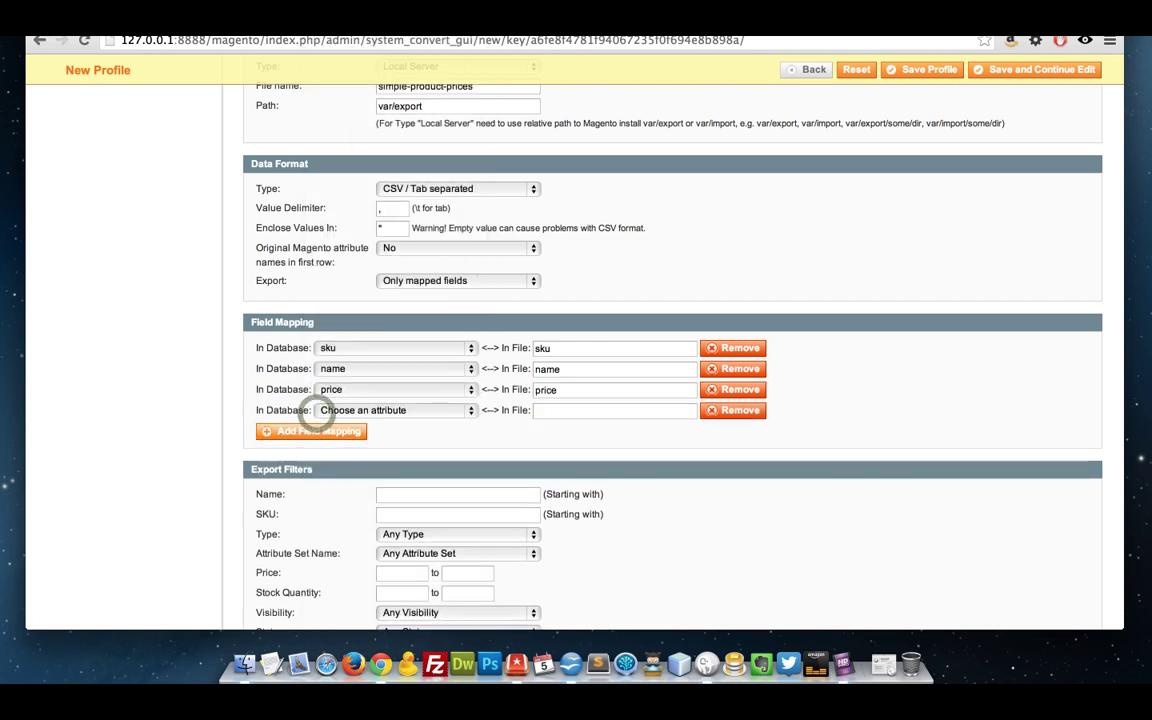
{"action": "left_click", "coordinate": [350, 410]}
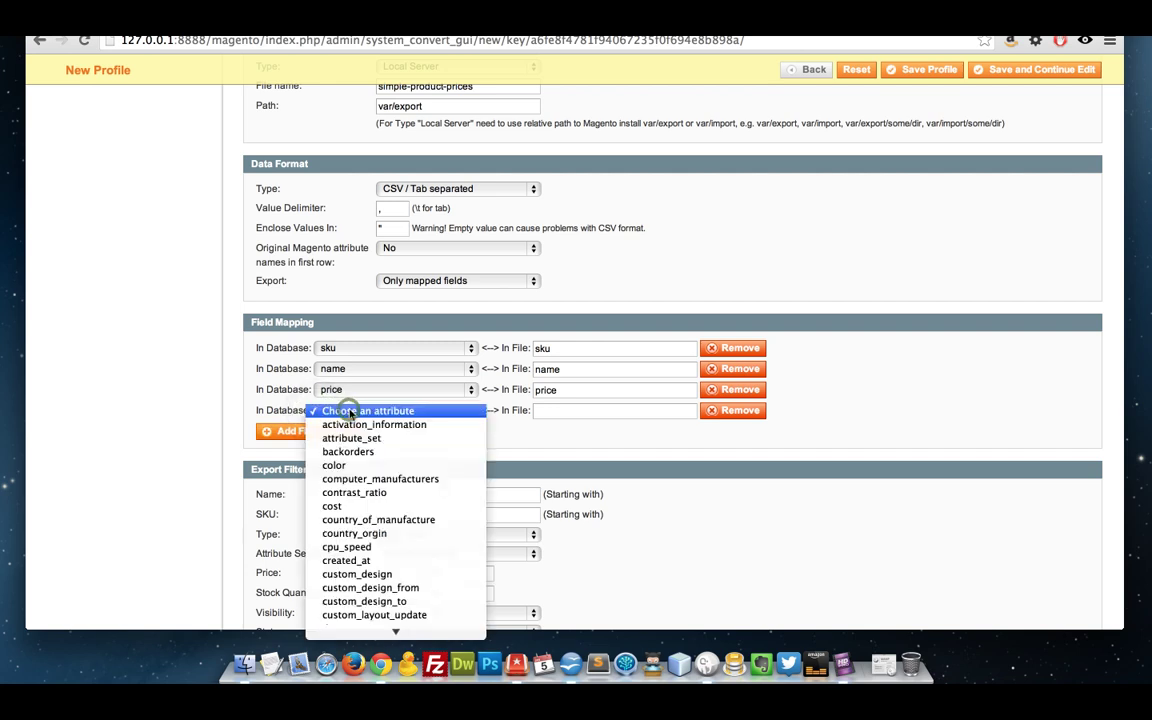
{"action": "type", "text": "special_price"}
{"action": "key", "text": "Down"}
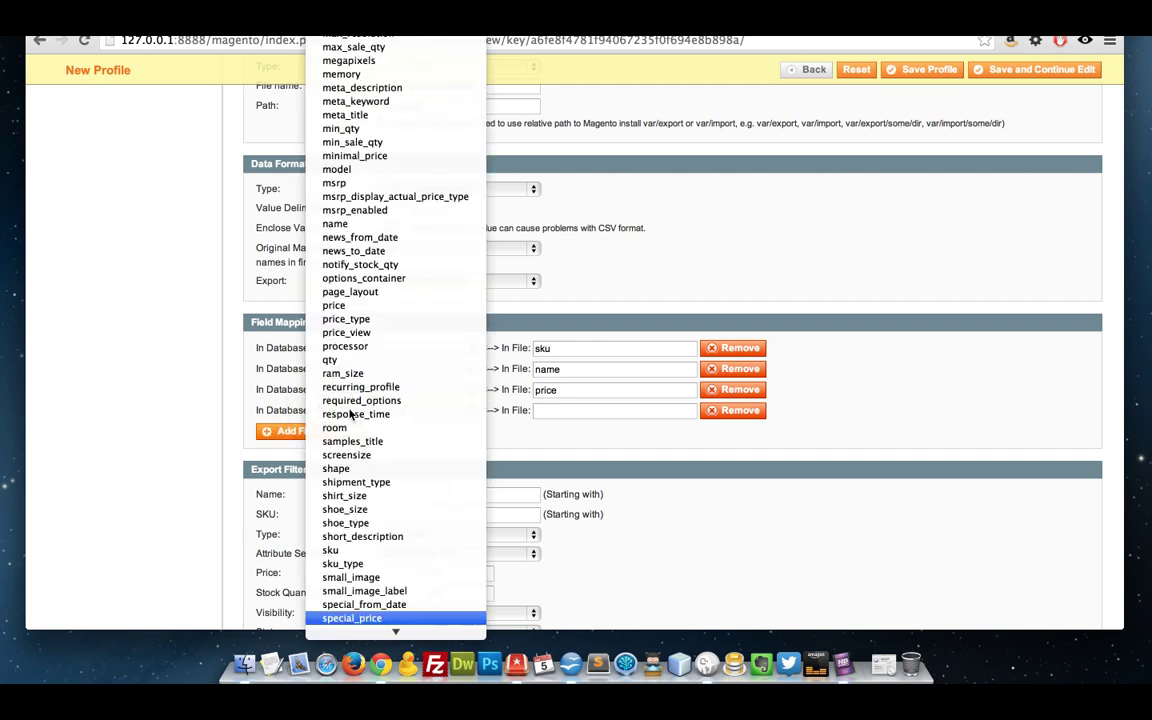
{"action": "key", "text": "Return"}
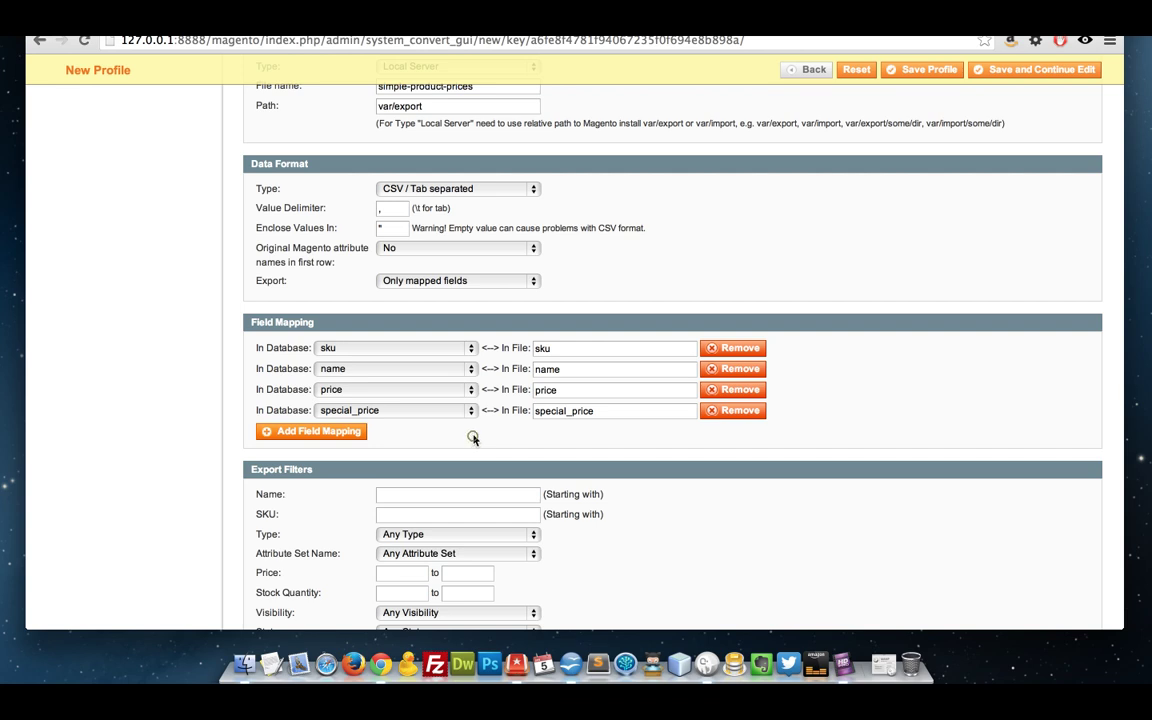
{"action": "left_click", "coordinate": [470, 435]}
Set the Export Filters product Type to Simple Product
{"action": "scroll", "coordinate": [531, 441], "scroll_direction": "down", "scroll_amount": 1}
{"action": "scroll", "coordinate": [531, 441], "scroll_direction": "down", "scroll_amount": 3}
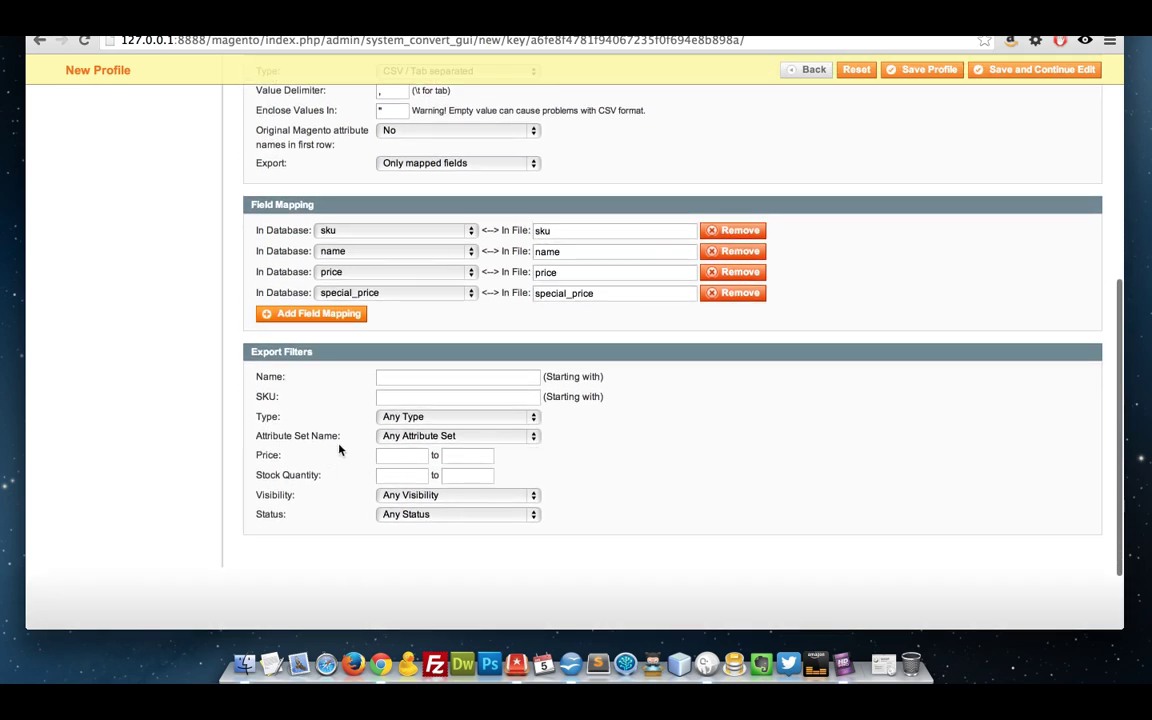
{"action": "left_click", "coordinate": [395, 419]}
{"action": "left_click", "coordinate": [400, 430]}
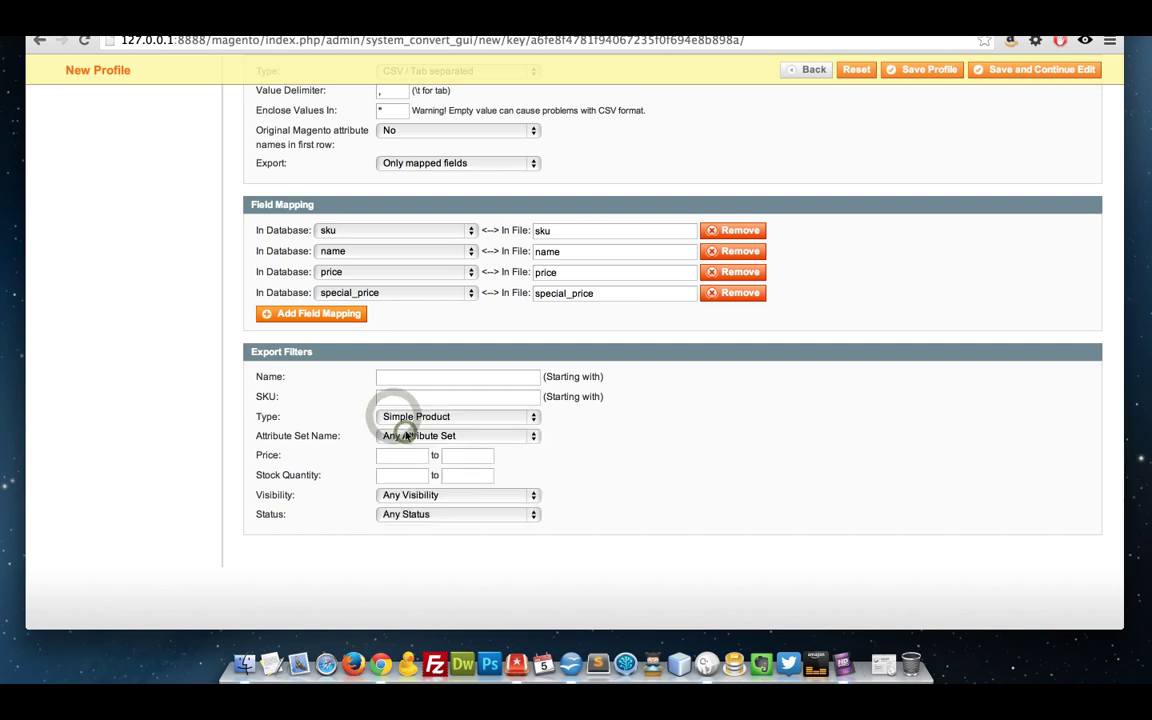
{"action": "scroll", "coordinate": [609, 418], "scroll_direction": "up", "scroll_amount": 6}
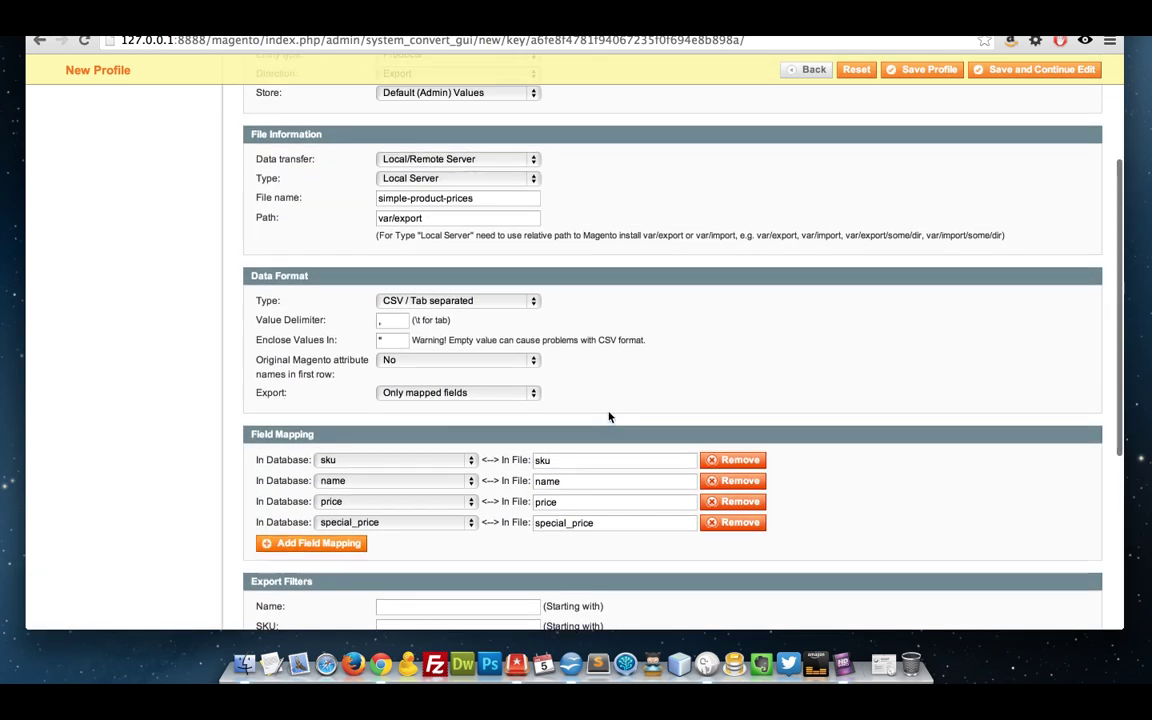
{"action": "scroll", "coordinate": [609, 417], "scroll_direction": "up", "scroll_amount": 5}
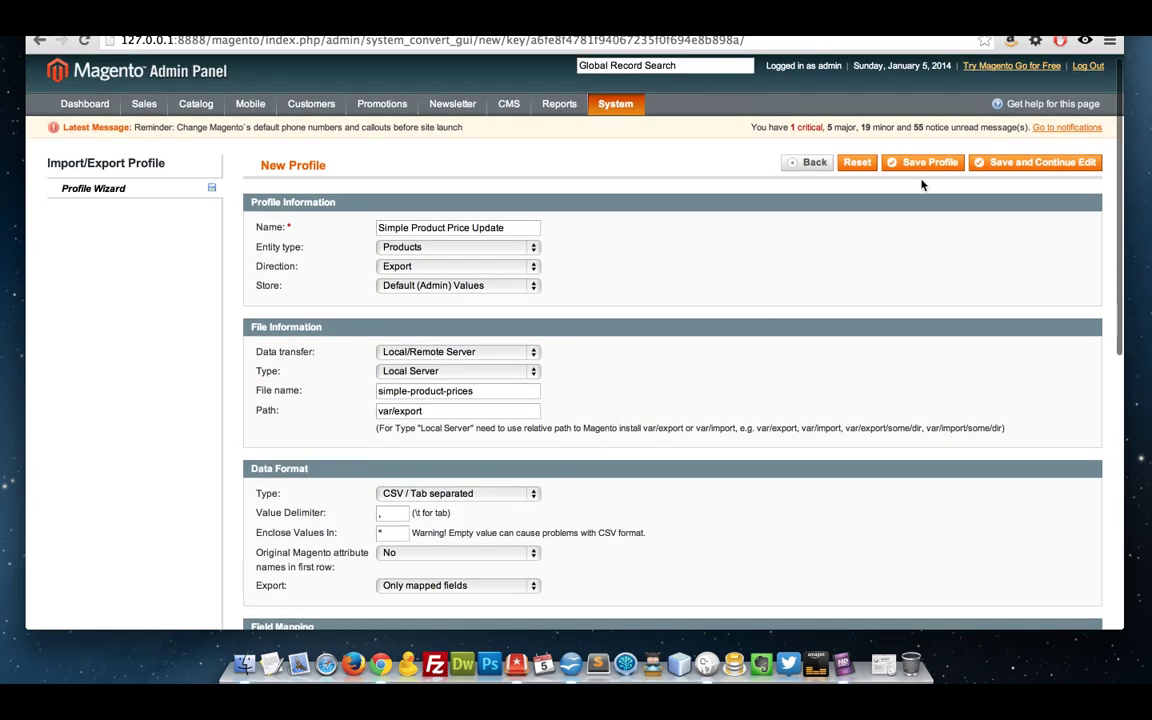
Add the .csv extension to the simple-product-prices file name and save the profile
{"action": "left_click", "coordinate": [918, 162]}
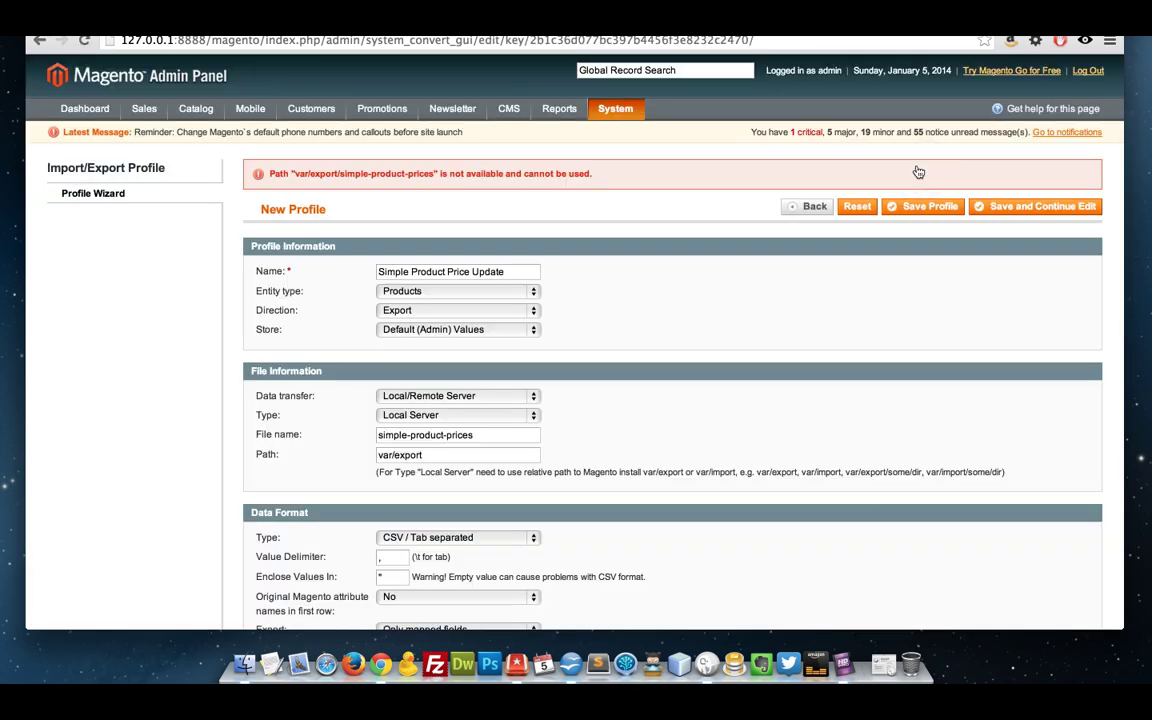
{"action": "left_click", "coordinate": [488, 435]}
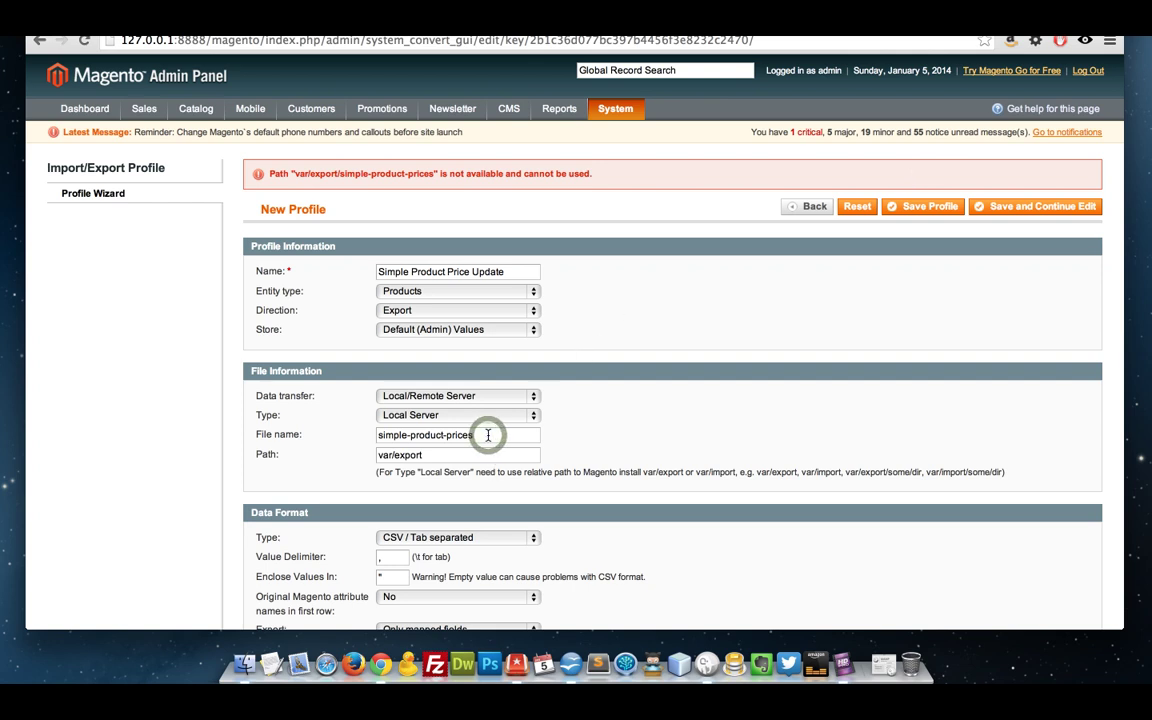
{"action": "type", "text": ".csv"}
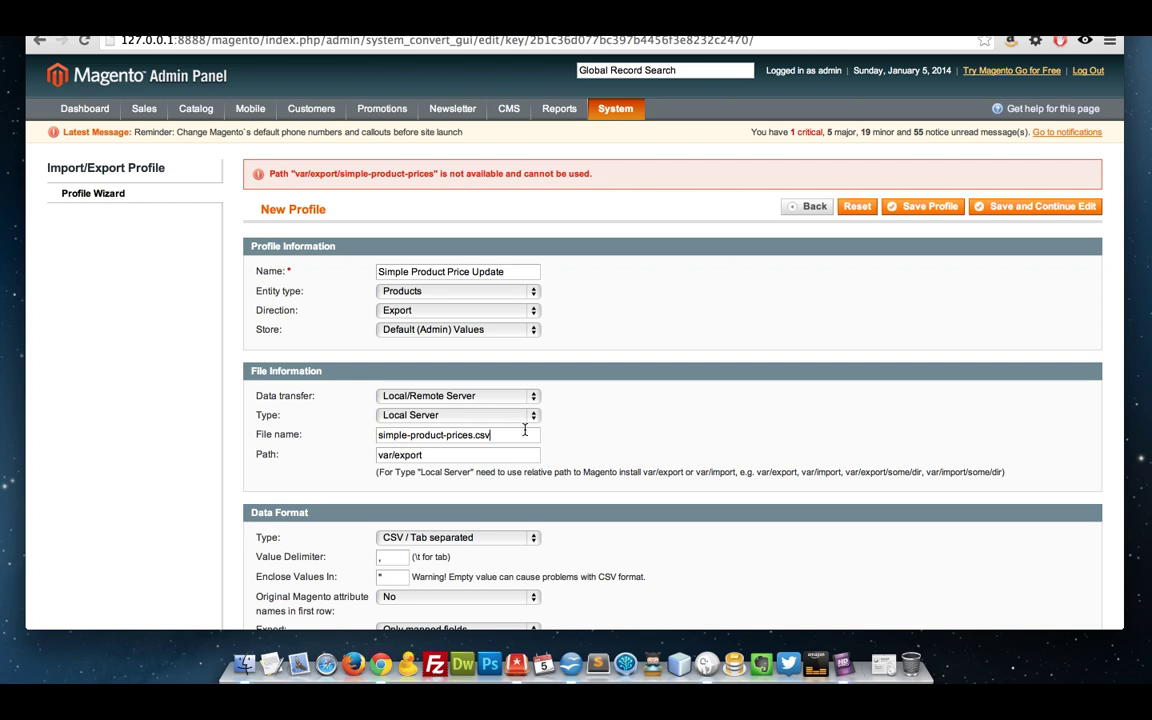
{"action": "left_click", "coordinate": [940, 209]}
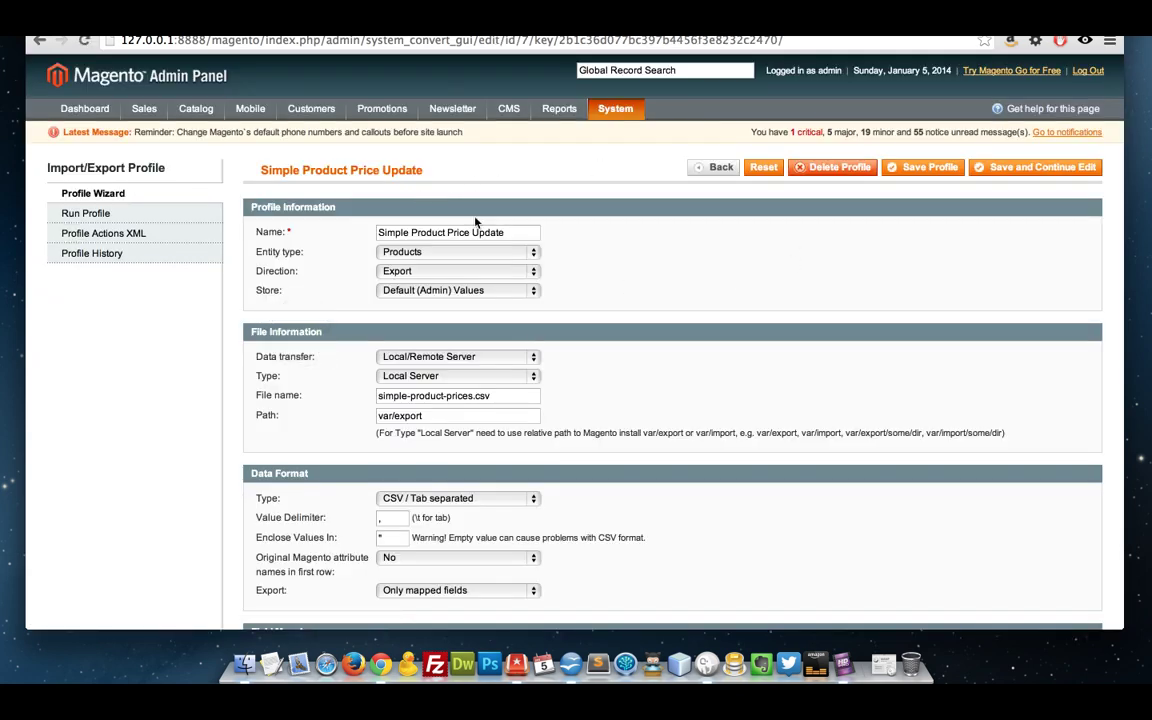
Run the profile in a popup, then download simple-product-prices.csv from Create Dataflow Exports
{"action": "left_click", "coordinate": [171, 213]}
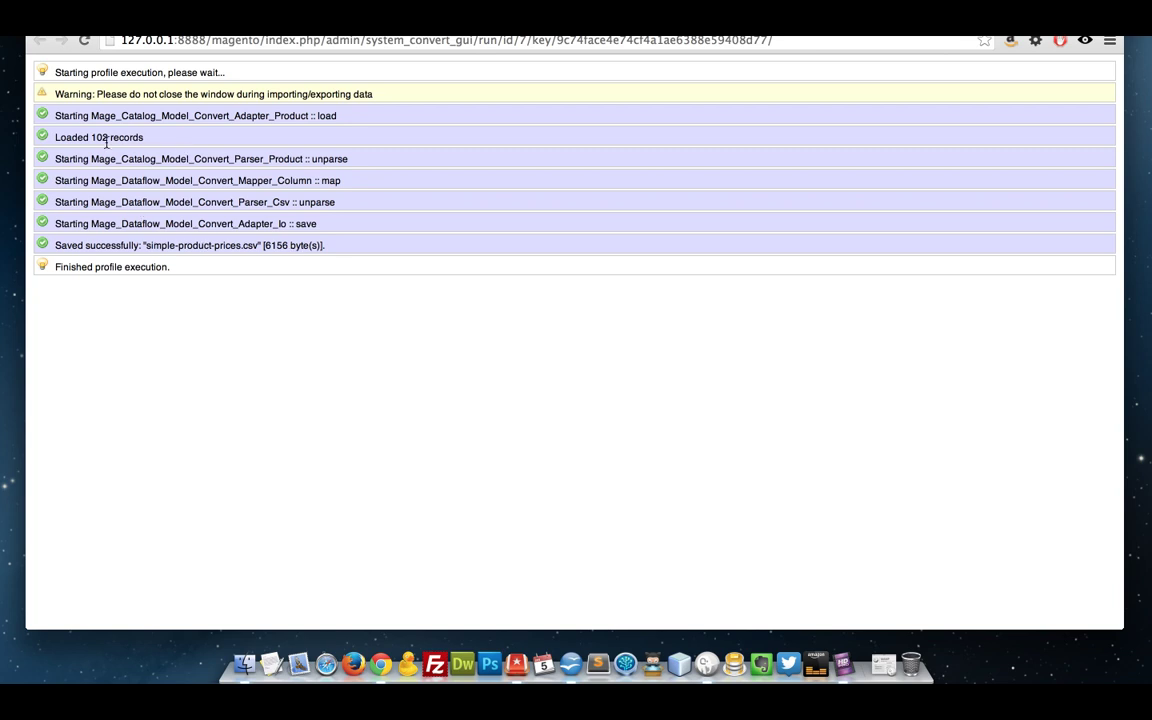
{"action": "key", "text": "super+w"}
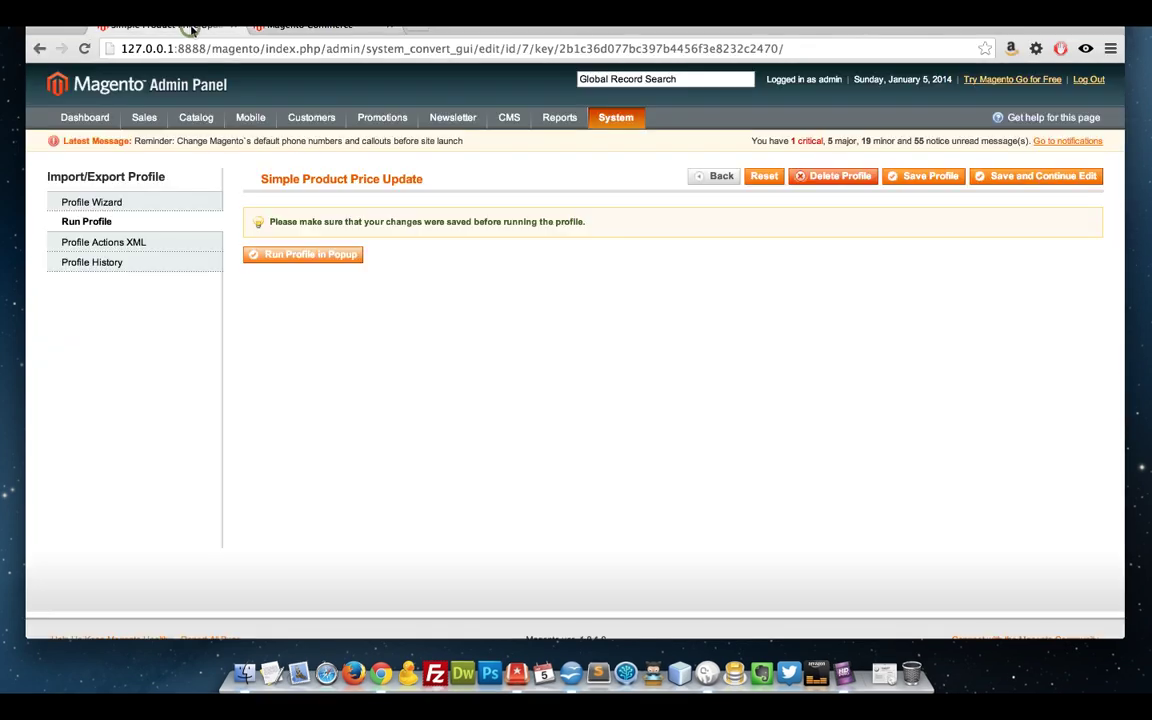
{"action": "mouse_move", "coordinate": [615, 117]}
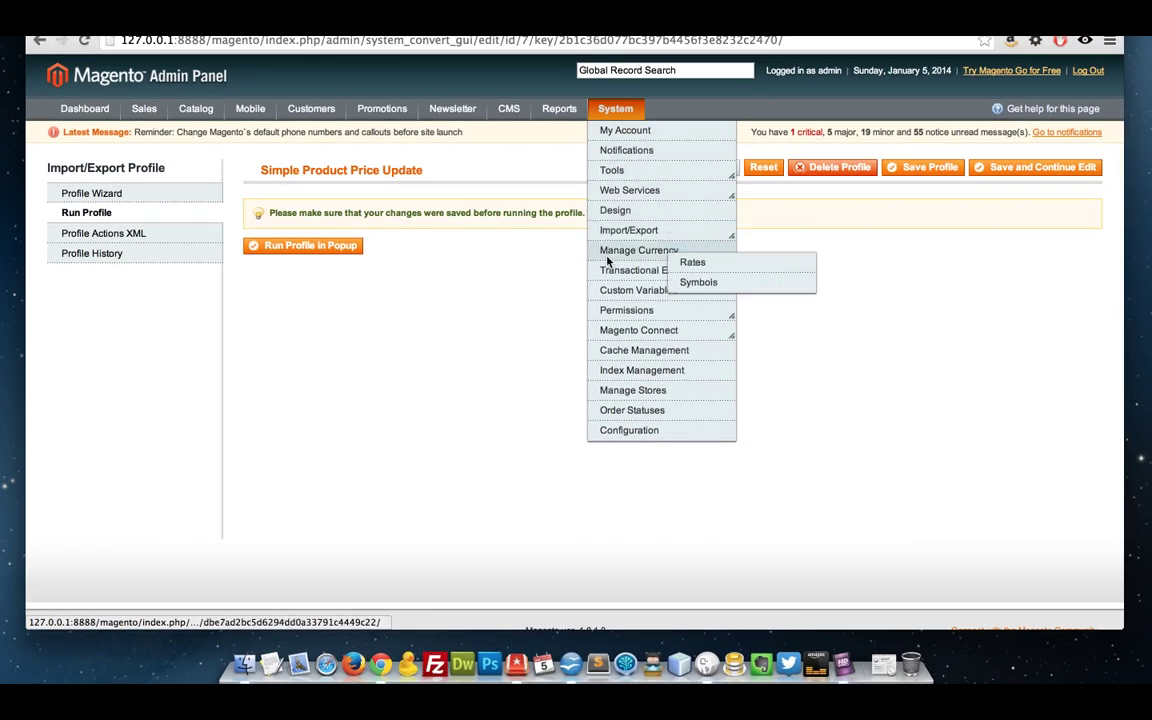
{"action": "mouse_move", "coordinate": [660, 233]}
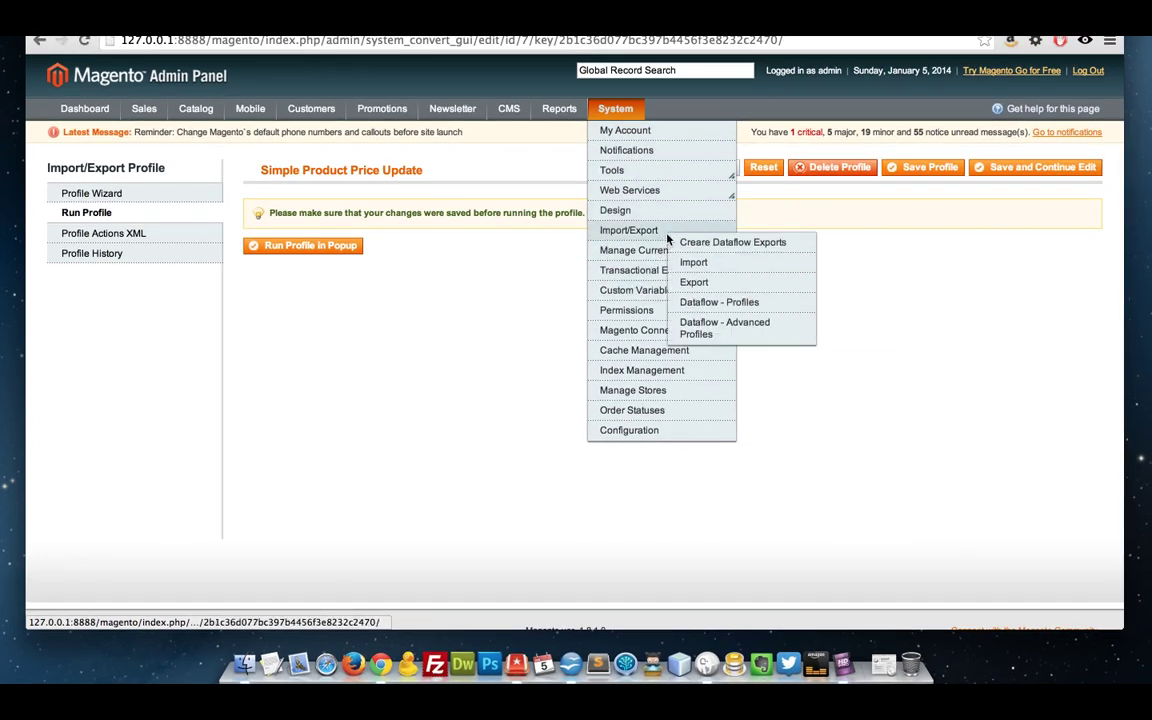
{"action": "left_click", "coordinate": [748, 245]}
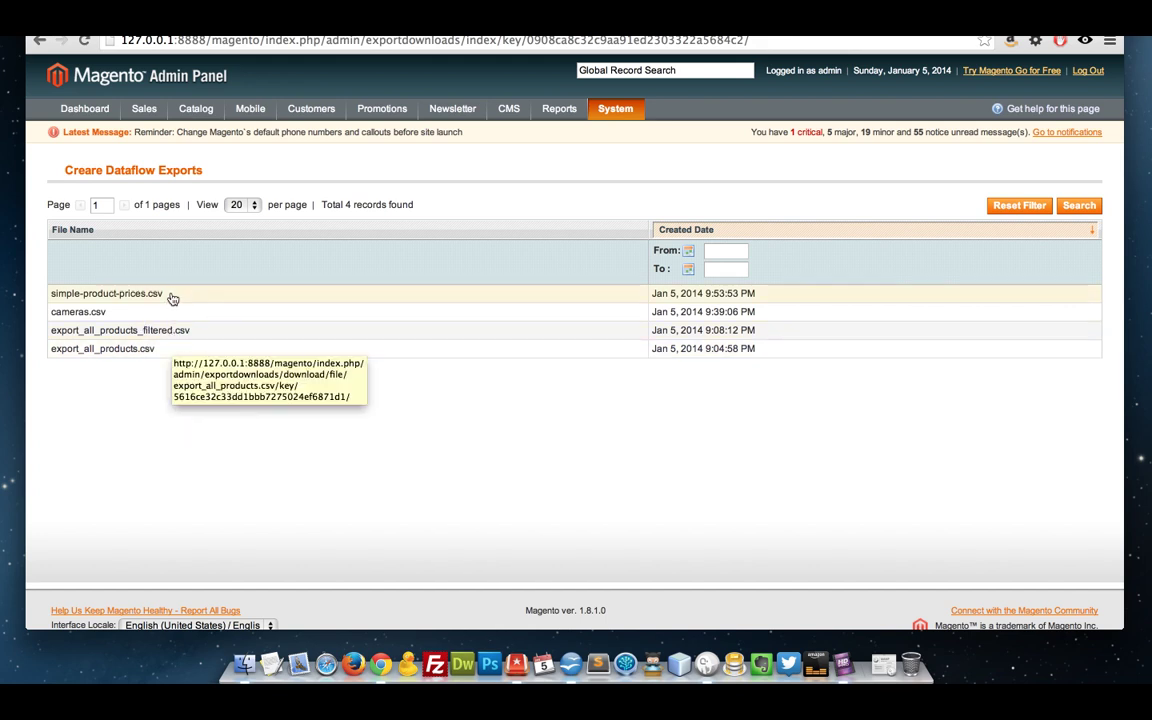
{"action": "left_click", "coordinate": [172, 296]}
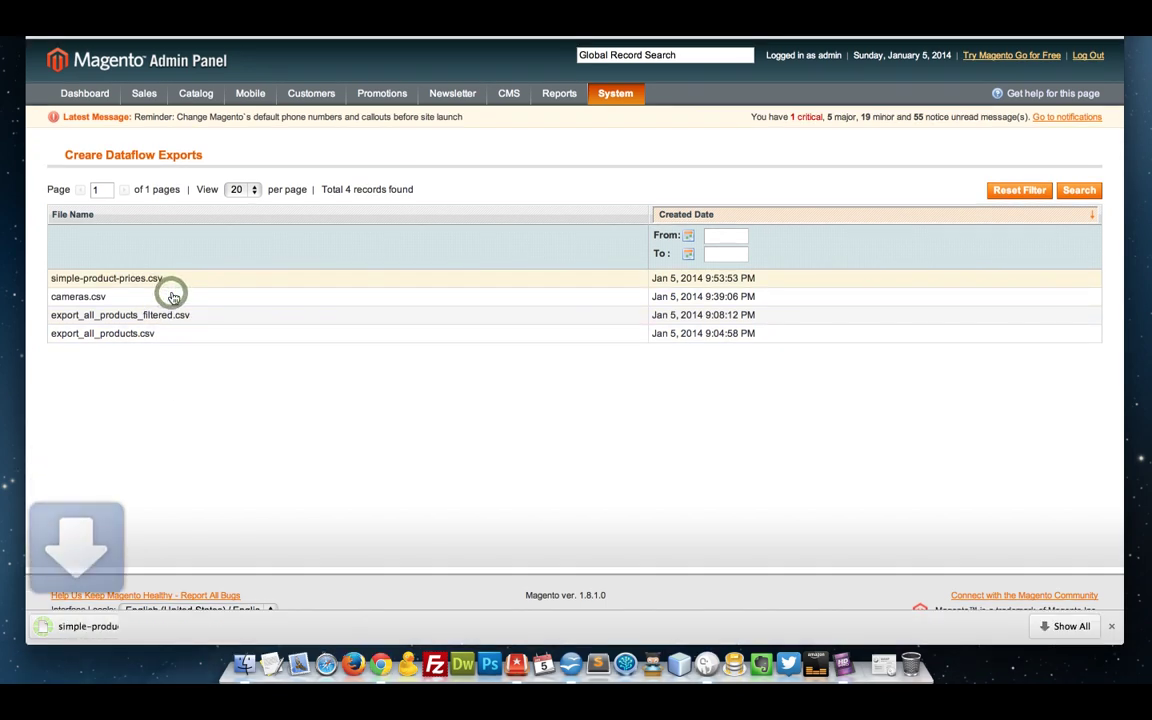
{"action": "left_click", "coordinate": [187, 628]}
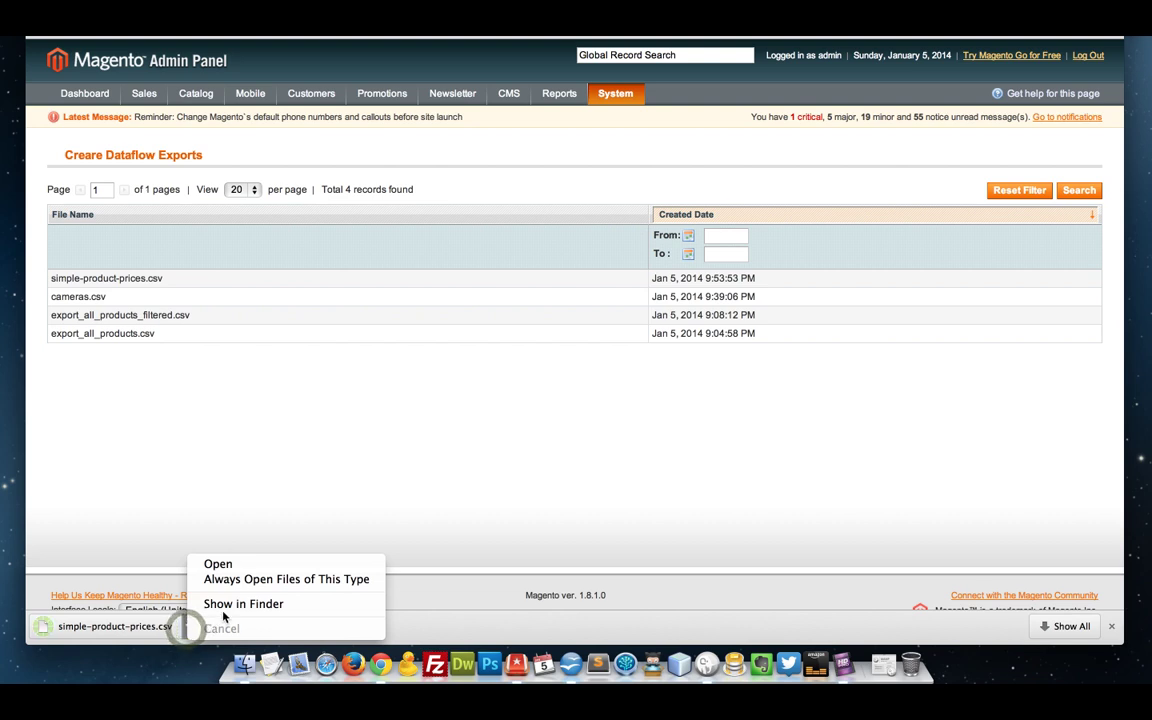
Open simple-product-prices.csv in Calc with comma-separated import settings and scroll through its rows
{"action": "left_click", "coordinate": [245, 565]}
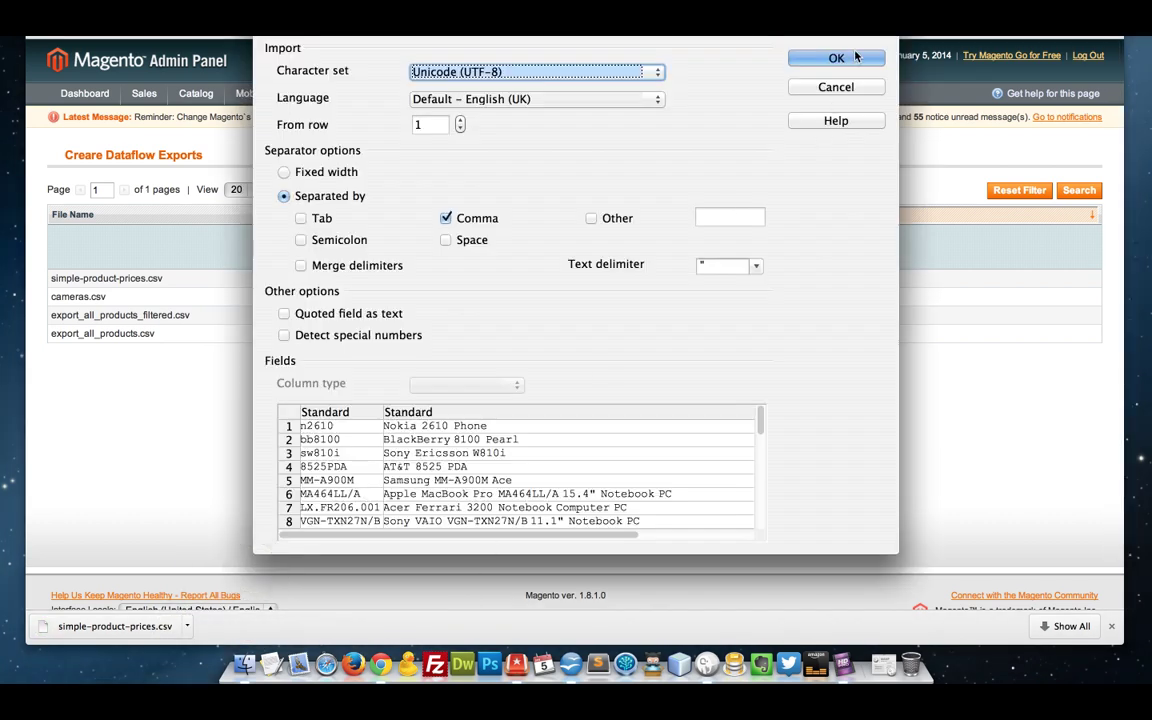
{"action": "left_click", "coordinate": [836, 58]}
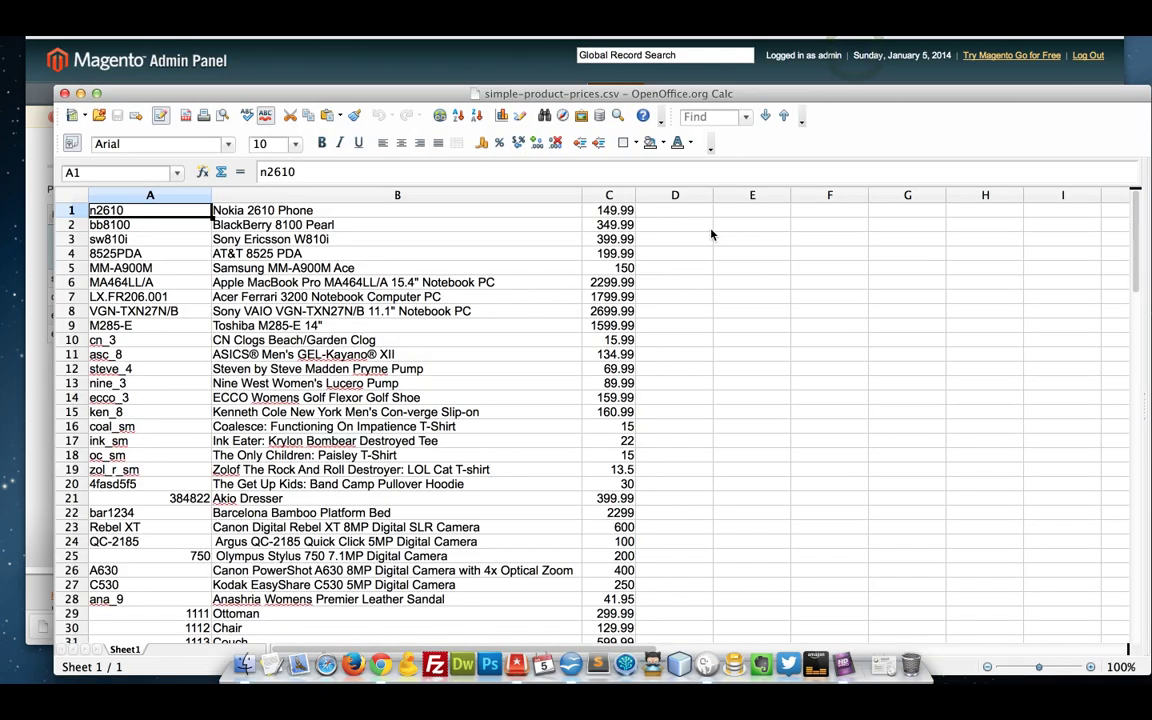
{"action": "scroll", "coordinate": [671, 291], "scroll_direction": "down", "scroll_amount": 1}
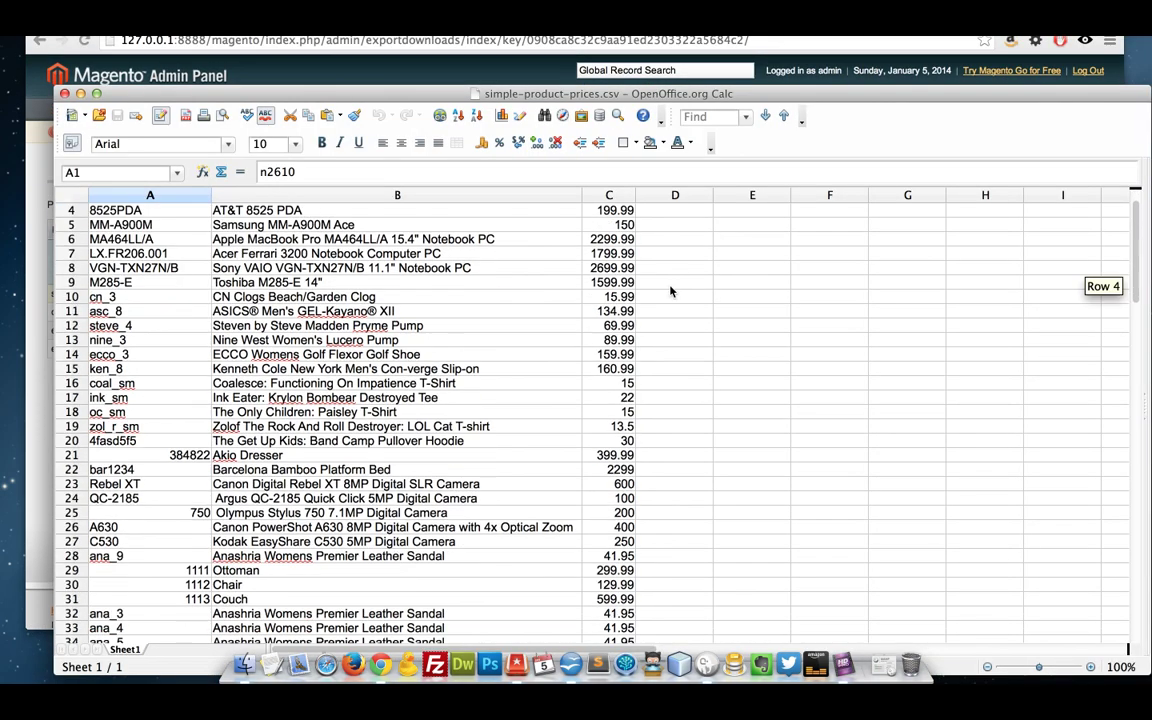
{"action": "scroll", "coordinate": [671, 291], "scroll_direction": "up", "scroll_amount": 1}
{"action": "left_click_drag", "start_coordinate": [714, 93], "coordinate": [729, 23]}
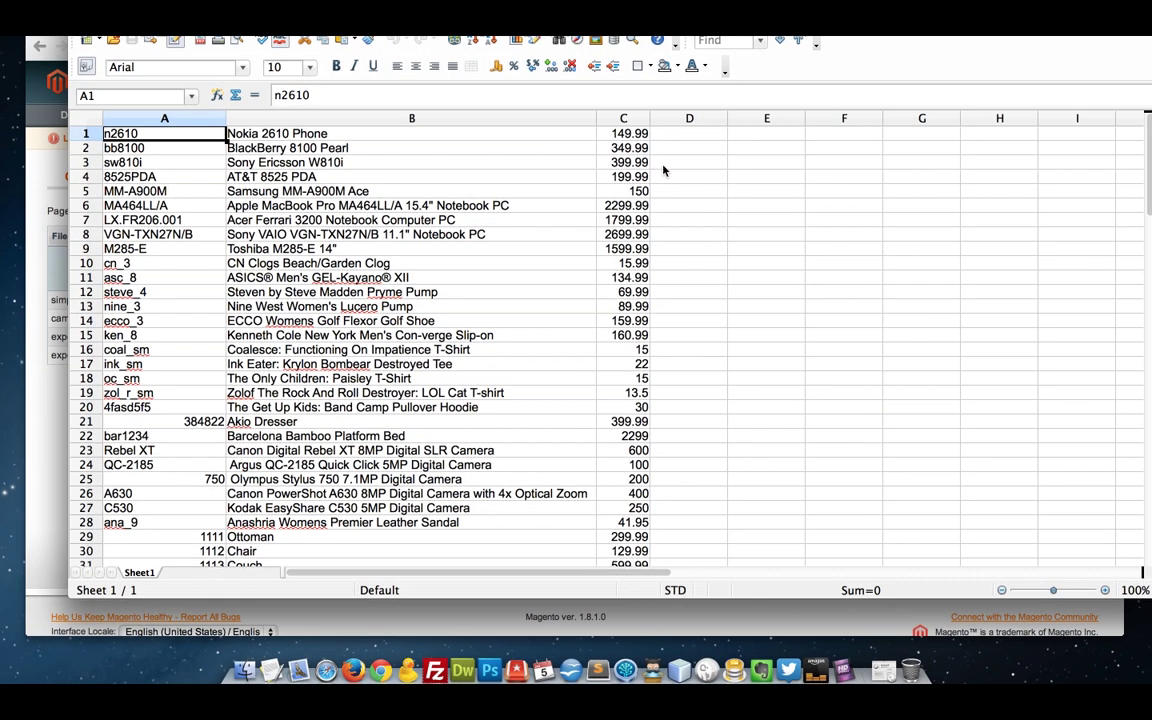
{"action": "scroll", "coordinate": [687, 239], "scroll_direction": "down", "scroll_amount": 20}
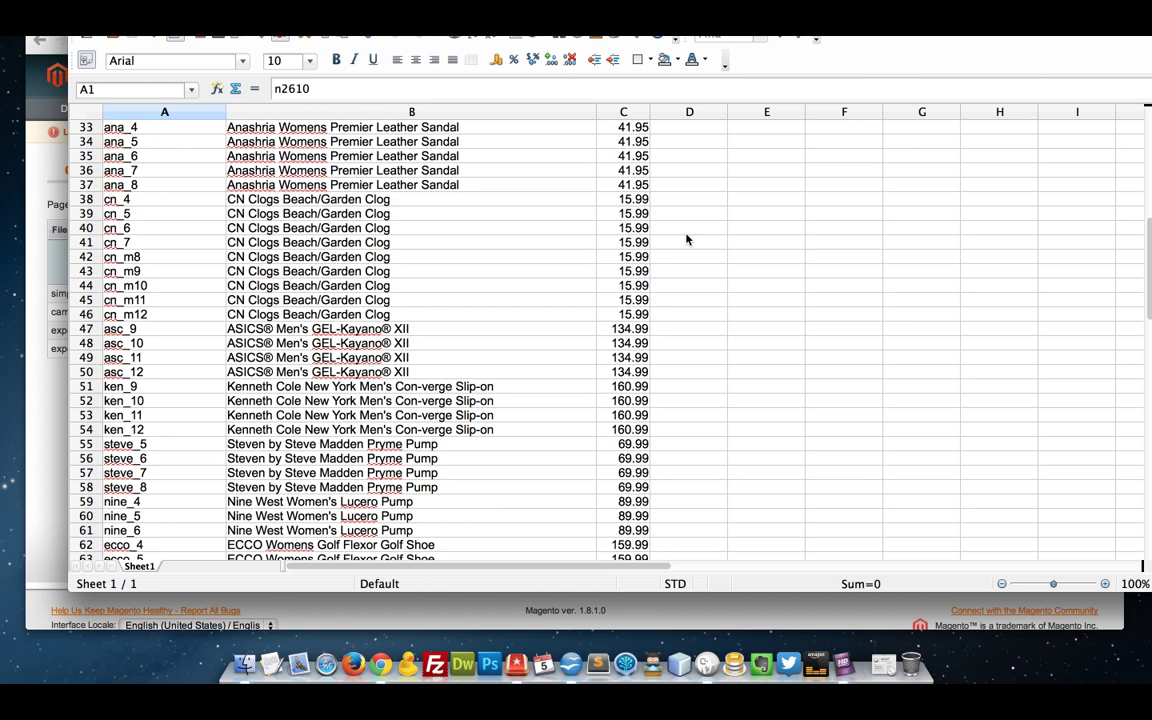
{"action": "scroll", "coordinate": [687, 239], "scroll_direction": "up", "scroll_amount": 8}
{"action": "scroll", "coordinate": [687, 239], "scroll_direction": "up", "scroll_amount": 20}
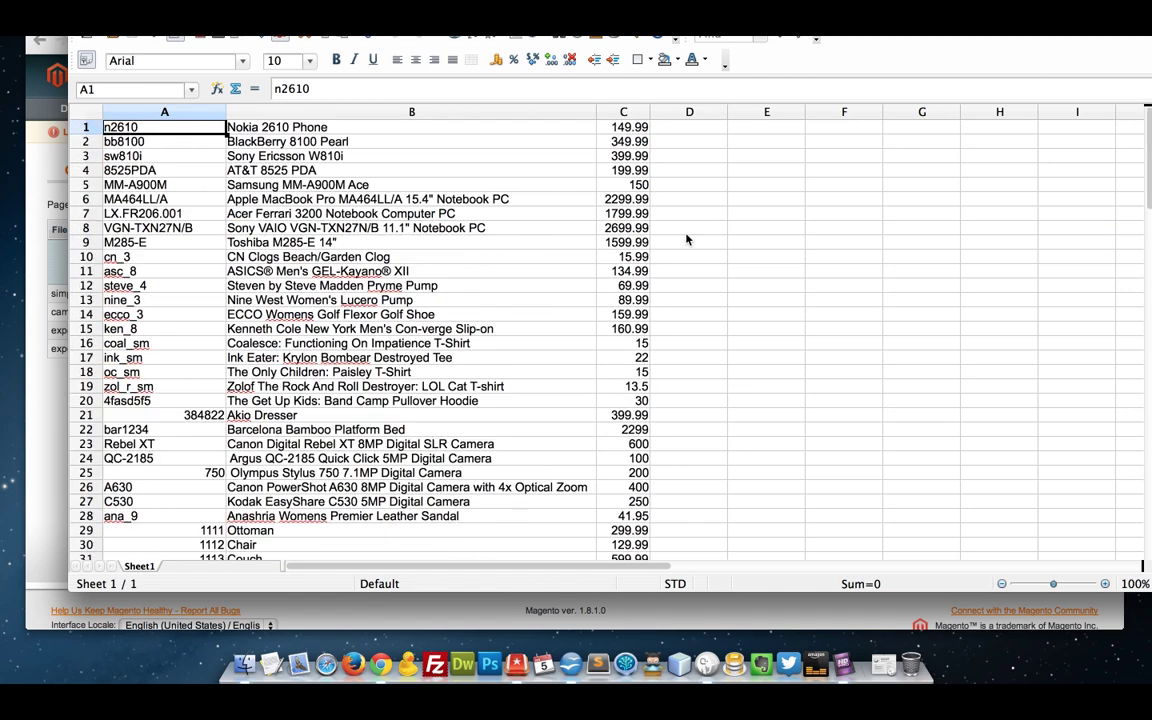
{"action": "scroll", "coordinate": [437, 208], "scroll_direction": "right", "scroll_amount": 1}
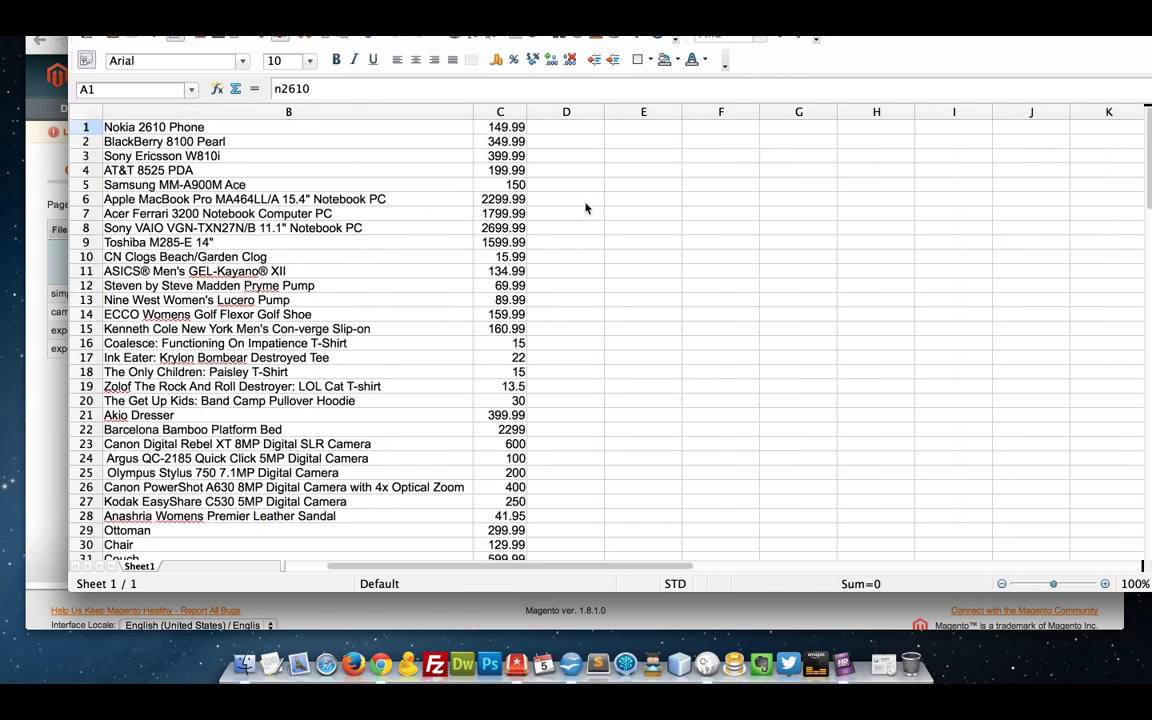
{"action": "scroll", "coordinate": [475, 284], "scroll_direction": "left", "scroll_amount": 1}
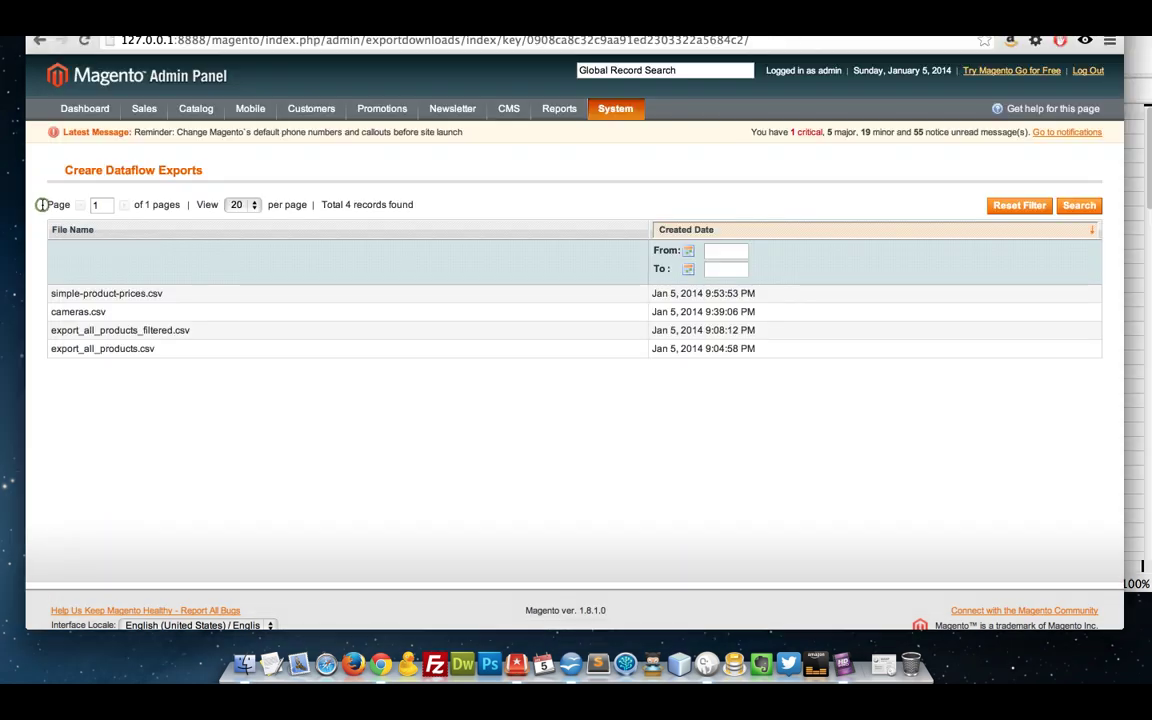
Set 'Original Magento attribute names in first row' to Yes and save the profile
{"action": "mouse_move", "coordinate": [615, 110]}
{"action": "mouse_move", "coordinate": [660, 232]}
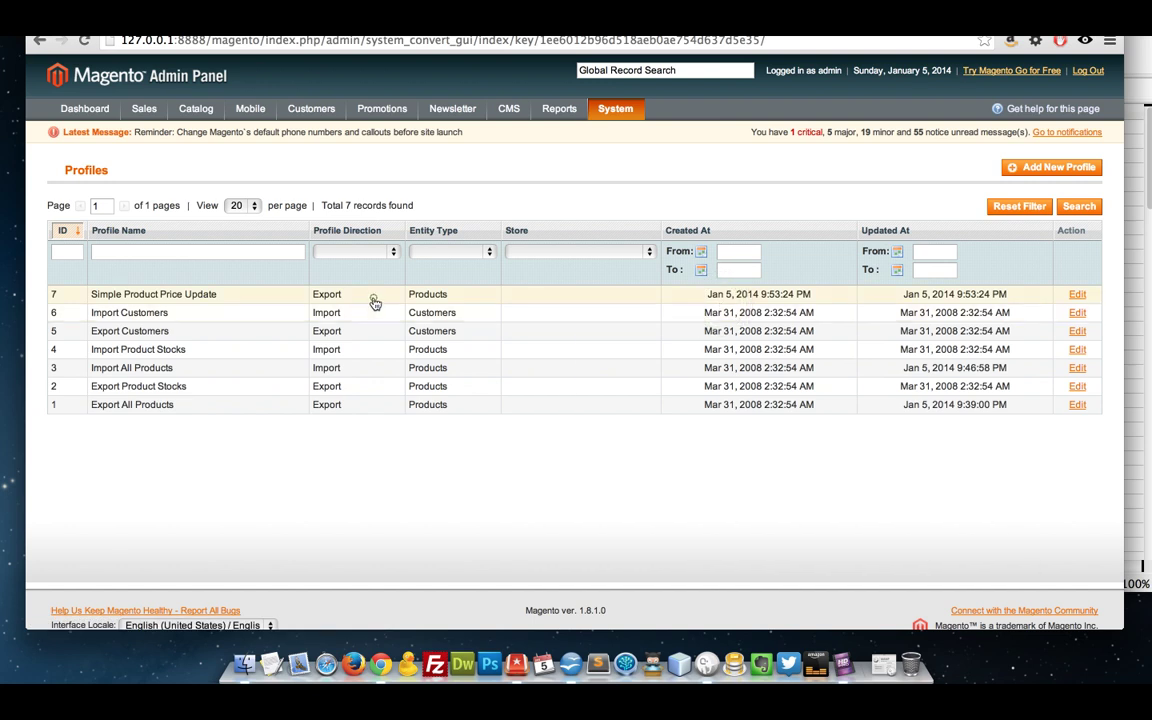
{"action": "left_click", "coordinate": [374, 300]}
{"action": "scroll", "coordinate": [339, 341], "scroll_direction": "down", "scroll_amount": 1}
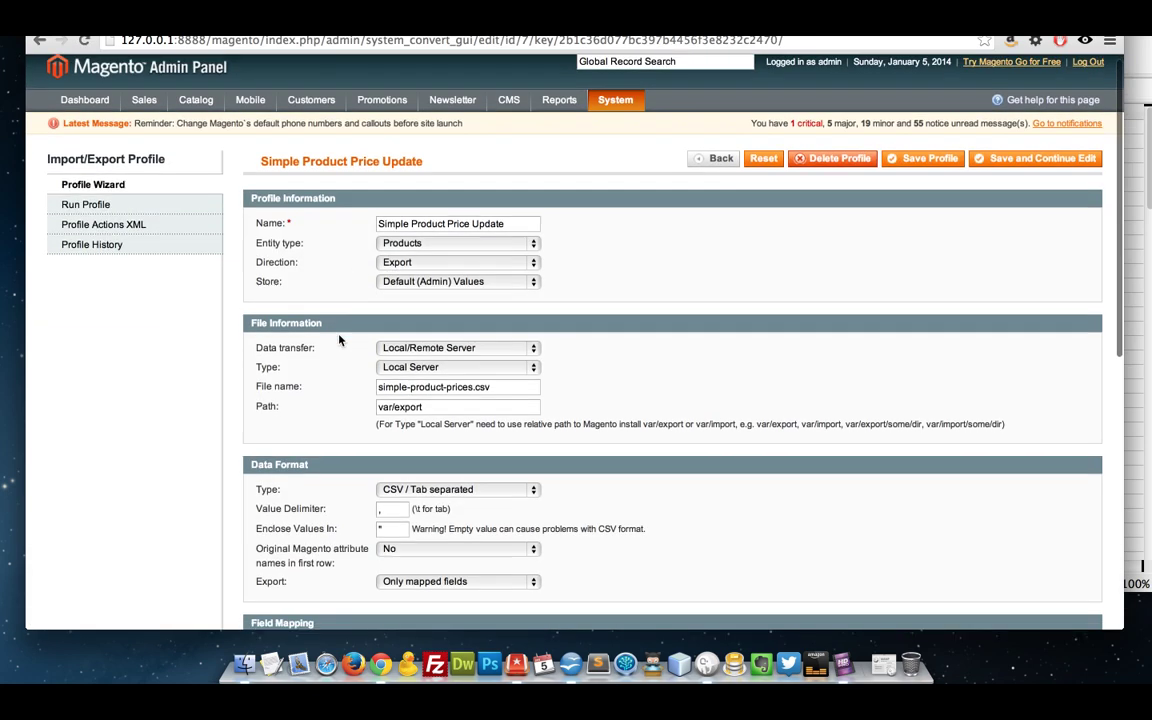
{"action": "scroll", "coordinate": [339, 341], "scroll_direction": "down", "scroll_amount": 3}
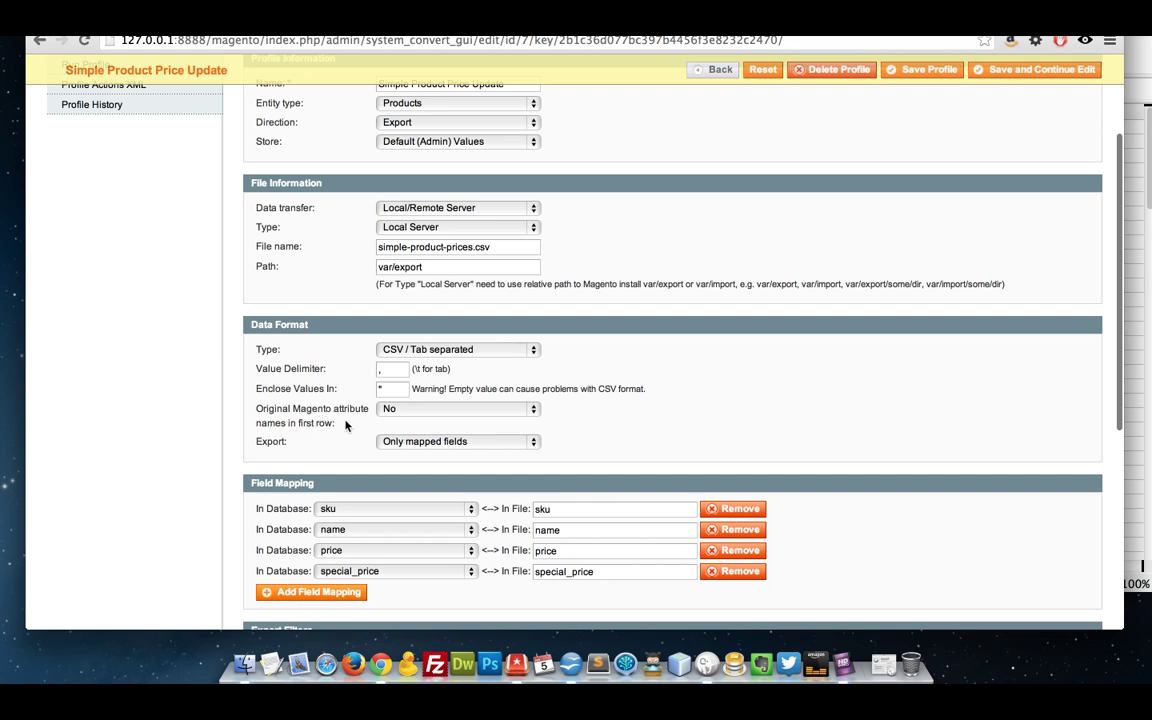
{"action": "left_click", "coordinate": [403, 408]}
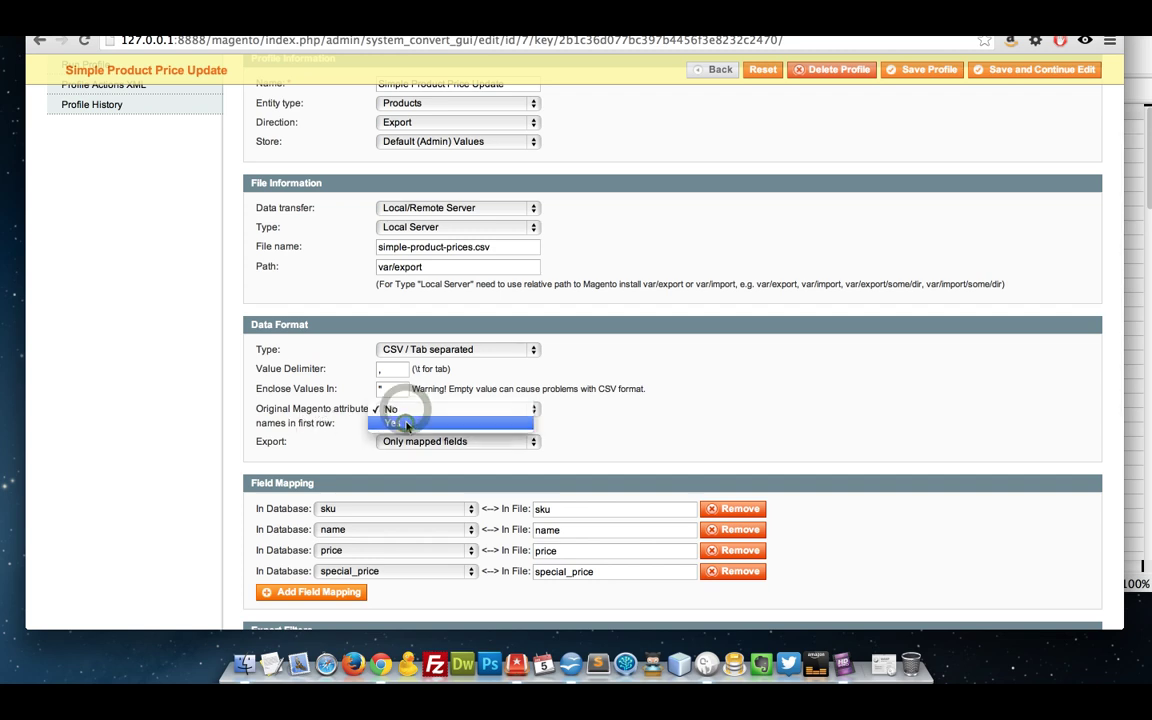
{"action": "left_click", "coordinate": [405, 422]}
{"action": "scroll", "coordinate": [985, 277], "scroll_direction": "up", "scroll_amount": 3}
{"action": "left_click", "coordinate": [930, 171]}
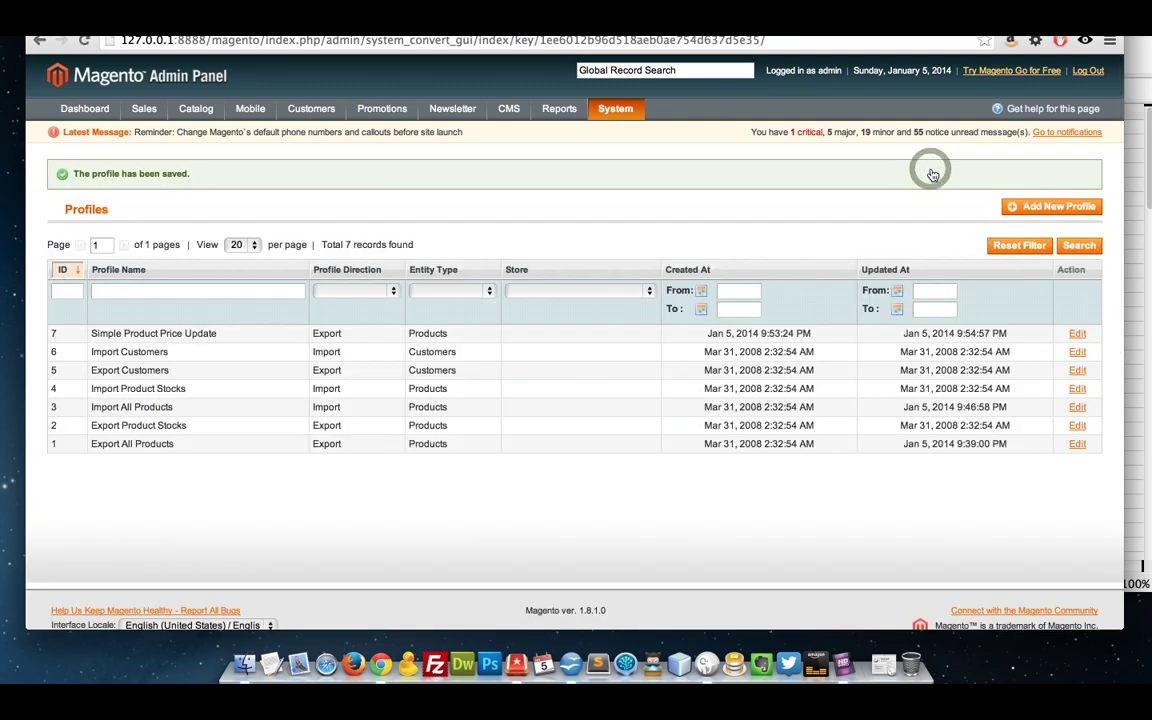
Rerun profile 7 in a popup and reopen Create Dataflow Exports for the new CSV
{"action": "left_click", "coordinate": [812, 333]}
{"action": "left_click", "coordinate": [143, 214]}
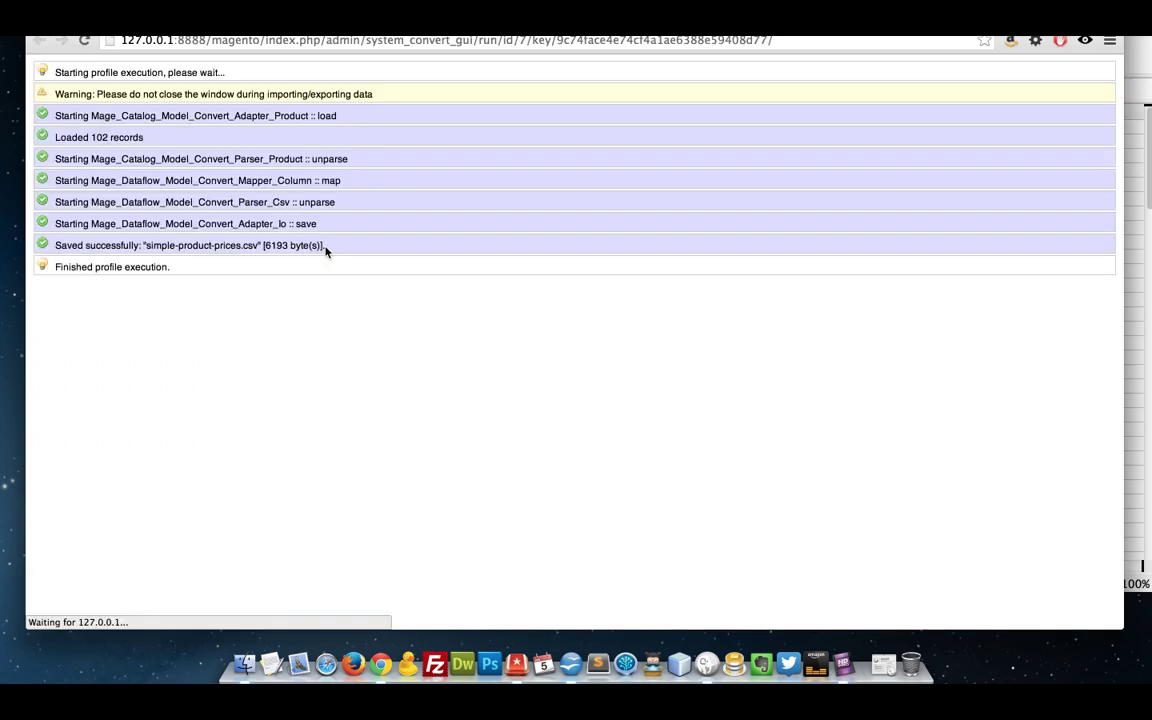
{"action": "left_click", "coordinate": [180, 30]}
{"action": "mouse_move", "coordinate": [616, 120]}
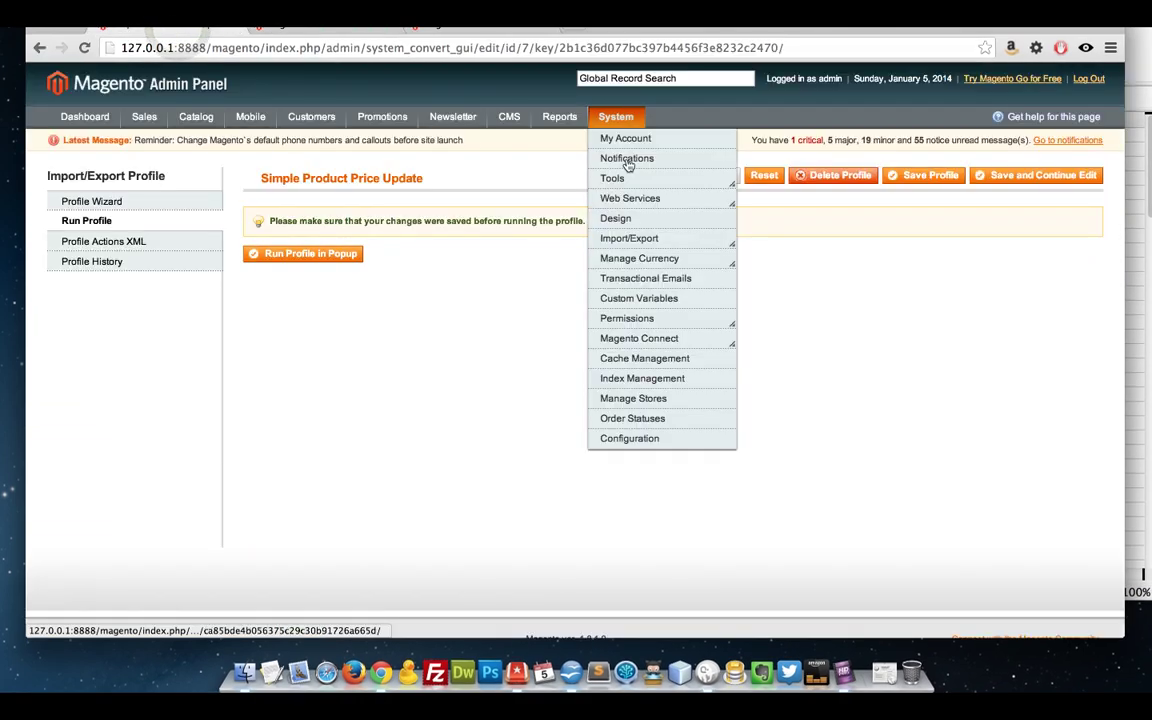
{"action": "mouse_move", "coordinate": [645, 237]}
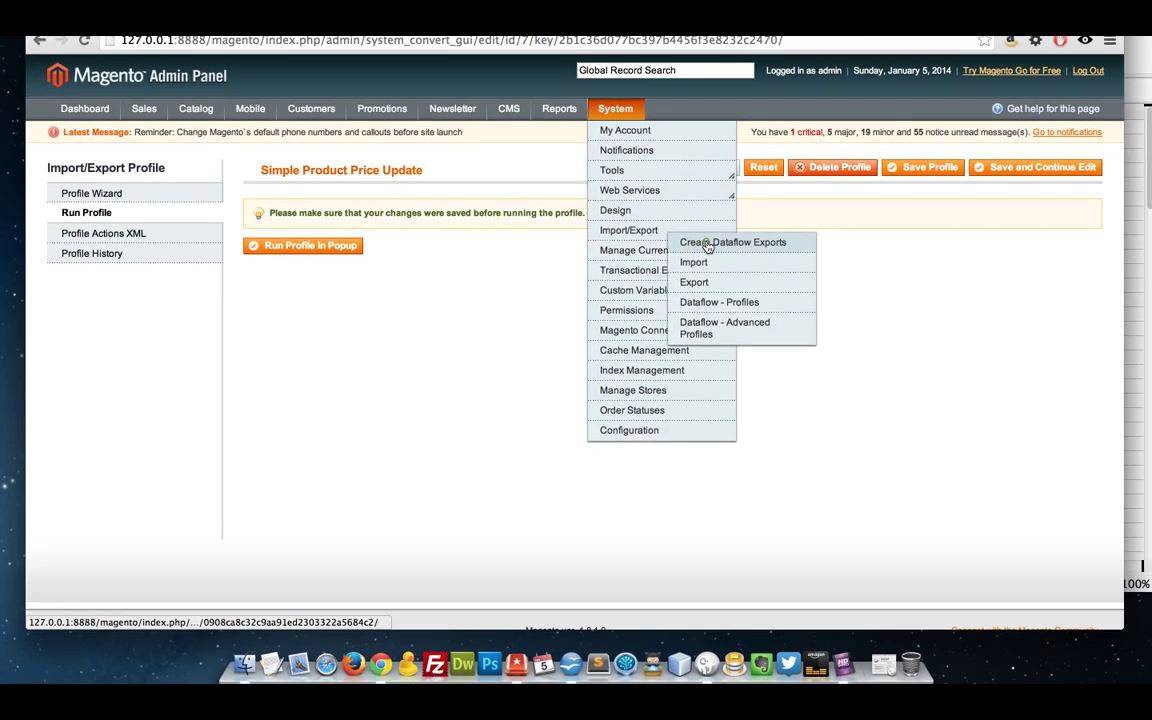
{"action": "left_click", "coordinate": [707, 246]}
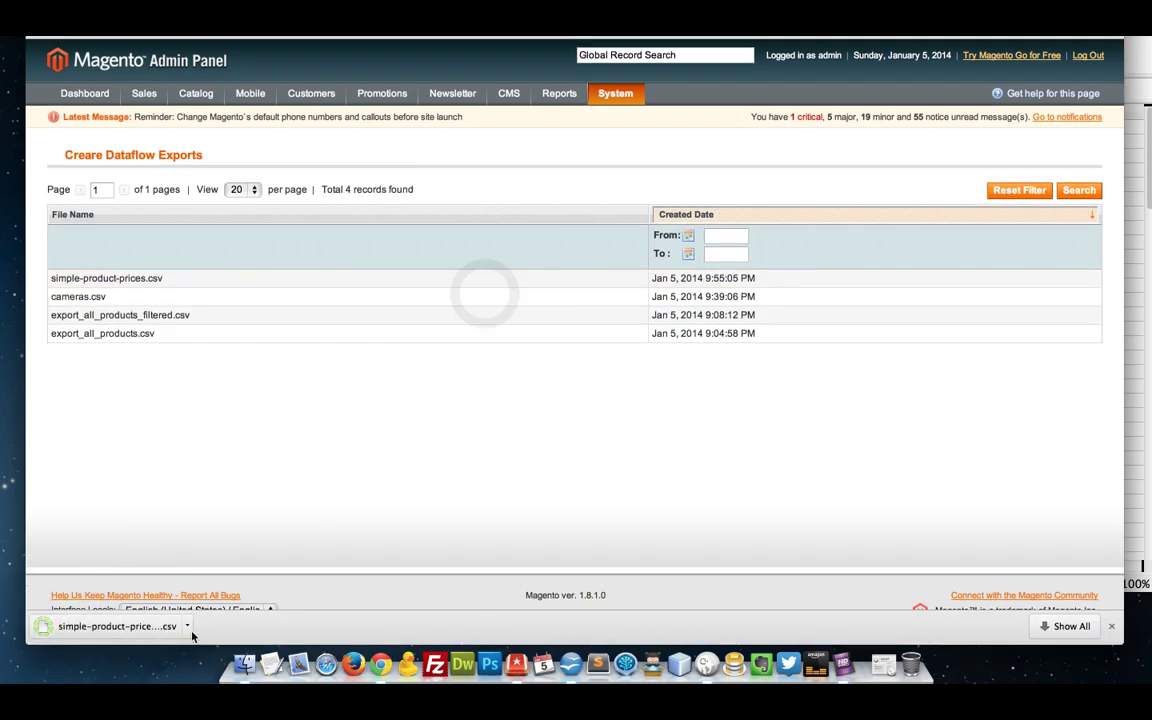
Download simple-product-prices (1).csv and open it in Calc with the default Text Import settings
{"action": "left_click", "coordinate": [188, 627]}
{"action": "left_click", "coordinate": [245, 564]}
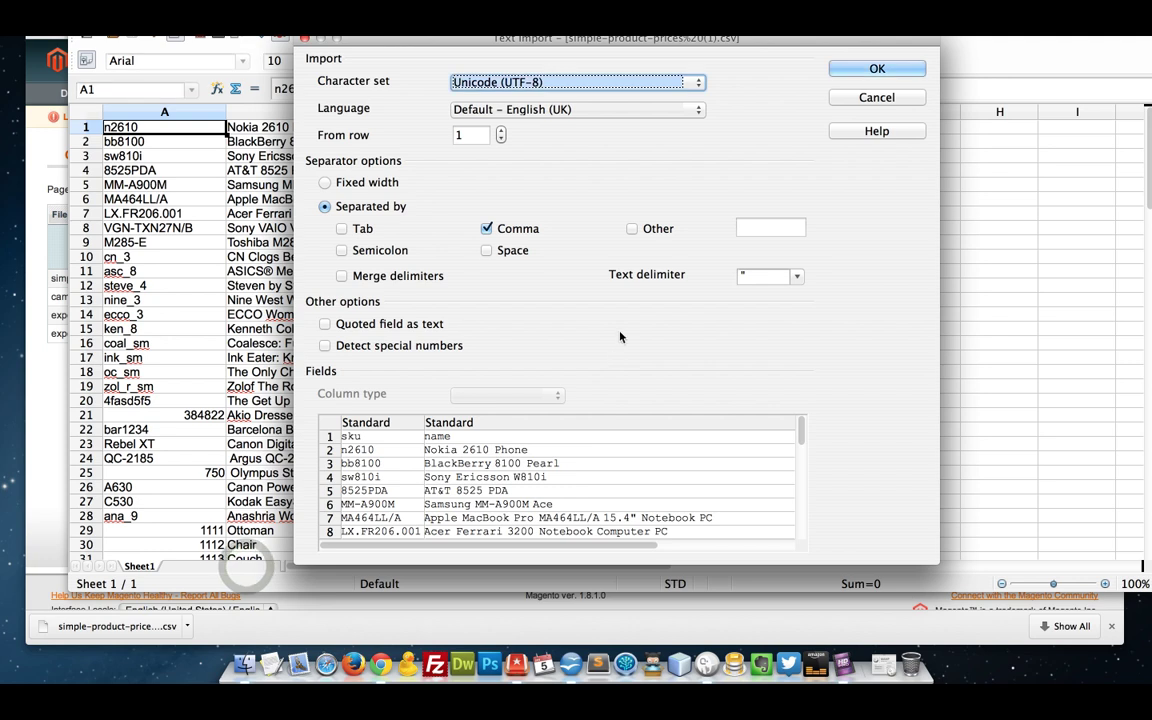
{"action": "left_click", "coordinate": [870, 68]}
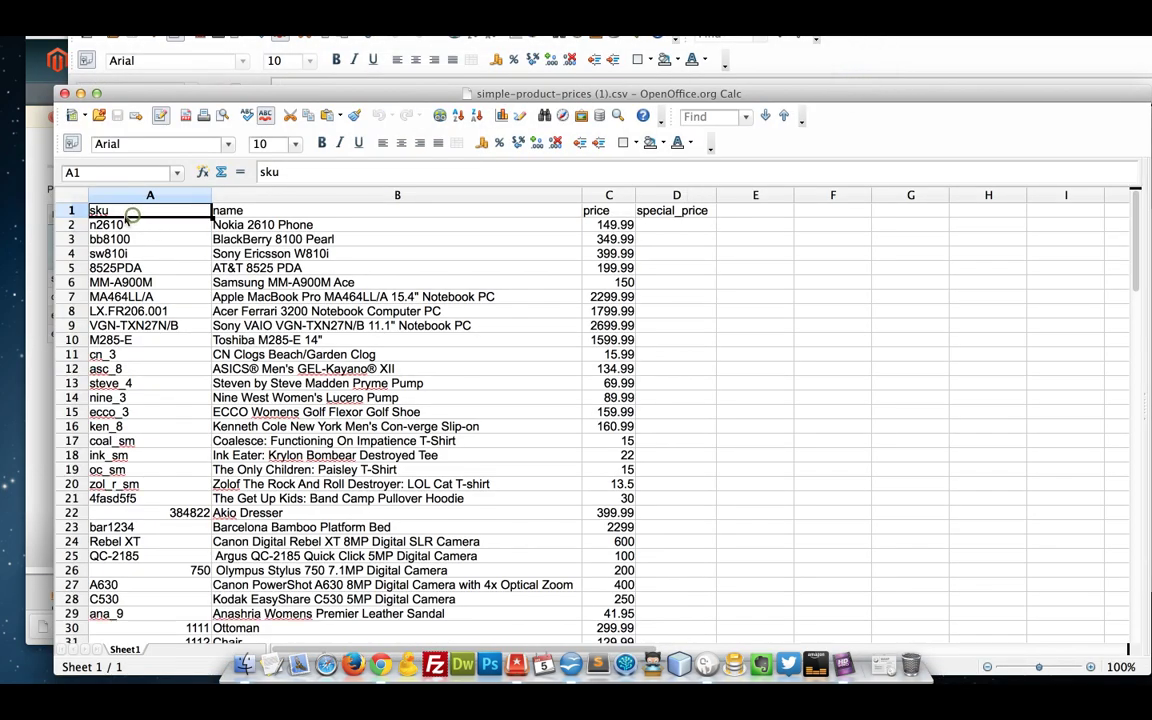
Inspect the header row 1, checking the name, price and special_price labels in B1–D1
{"action": "left_click", "coordinate": [278, 210]}
{"action": "left_click", "coordinate": [610, 210]}
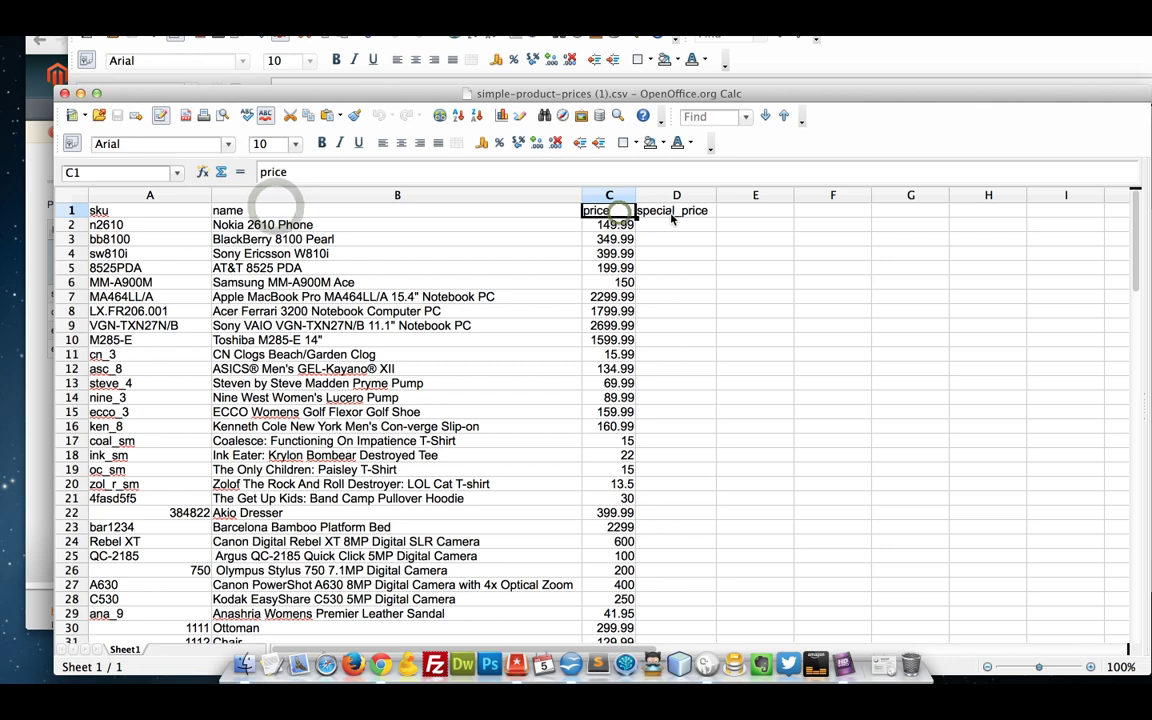
{"action": "left_click", "coordinate": [676, 214]}
{"action": "left_click", "coordinate": [76, 211]}
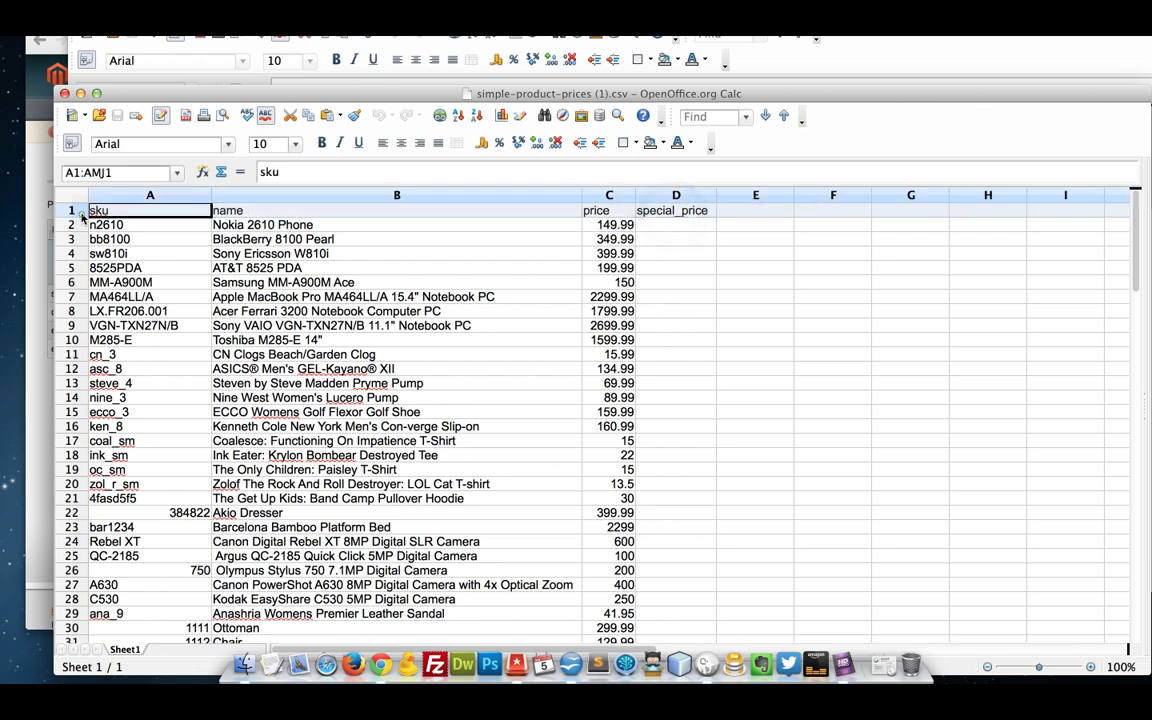
{"action": "left_click", "coordinate": [355, 281]}
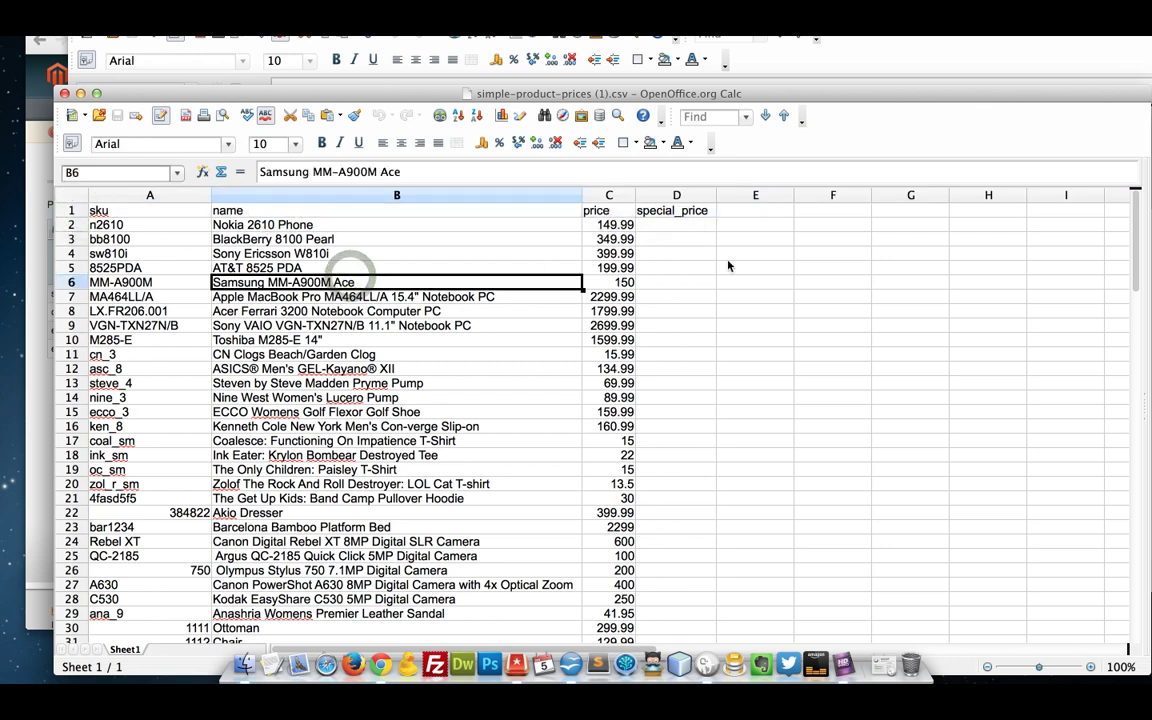